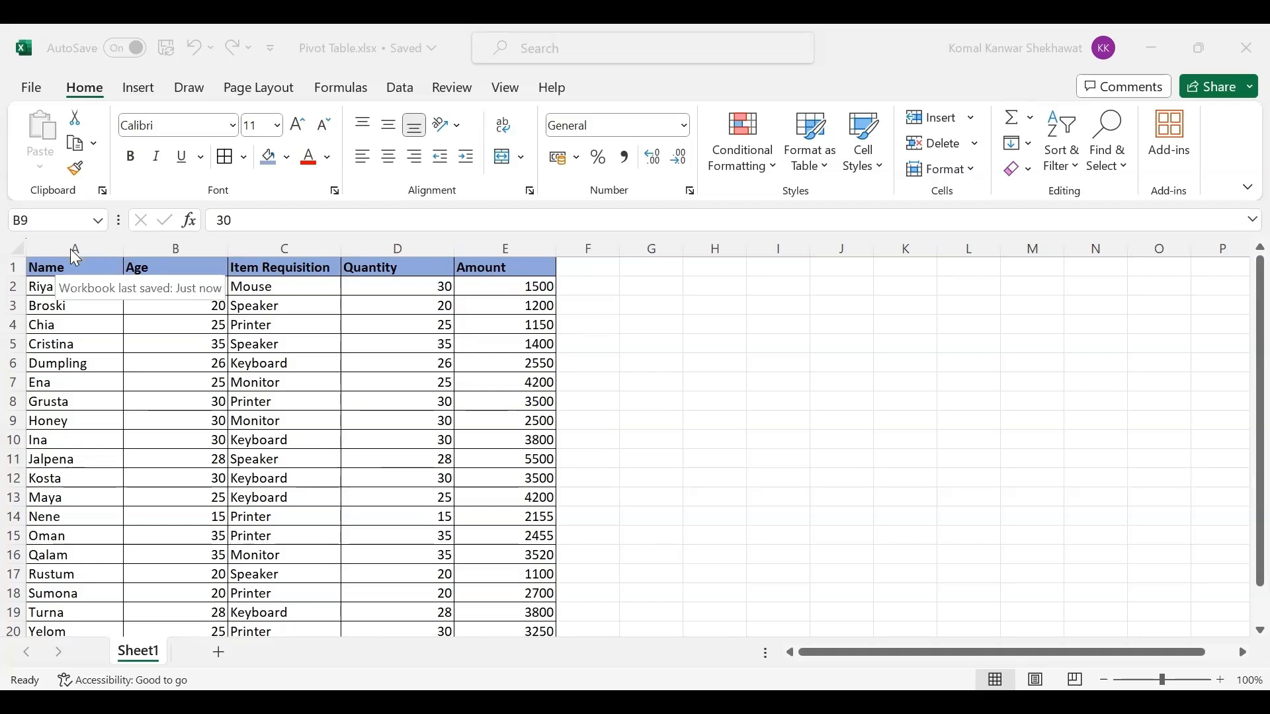
pyautogui.click(173, 265)
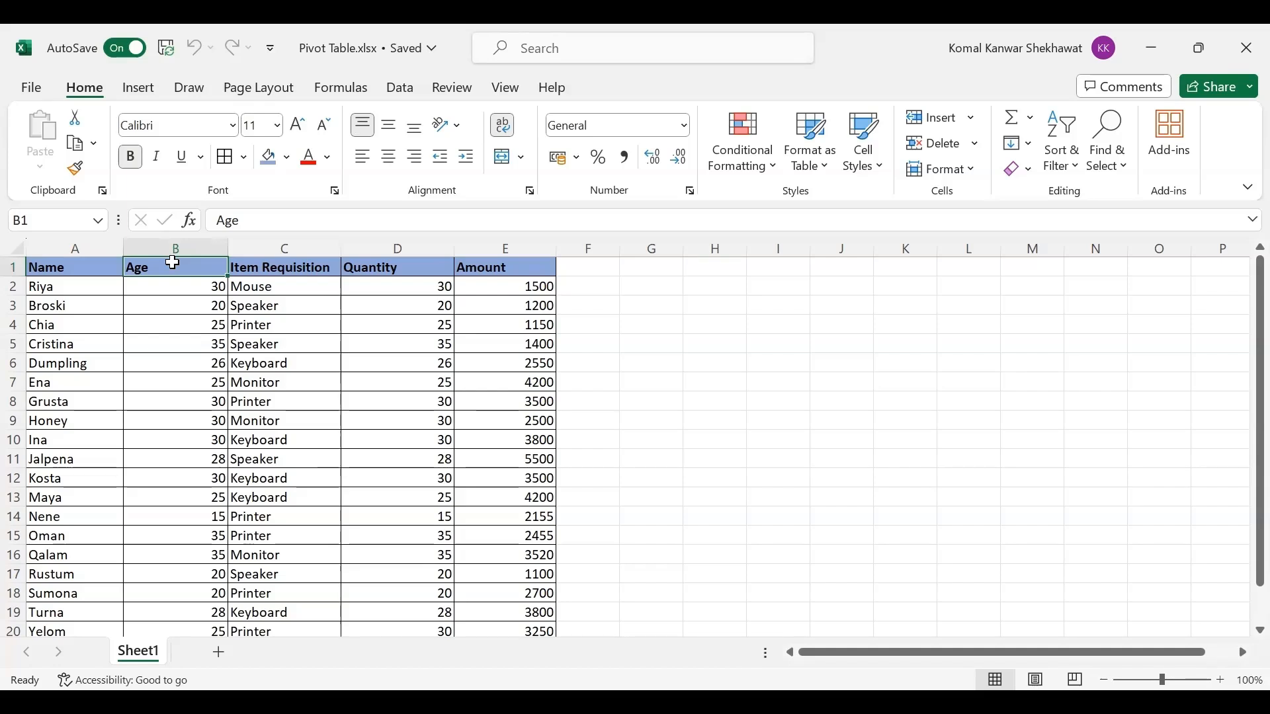
pyautogui.click(387, 239)
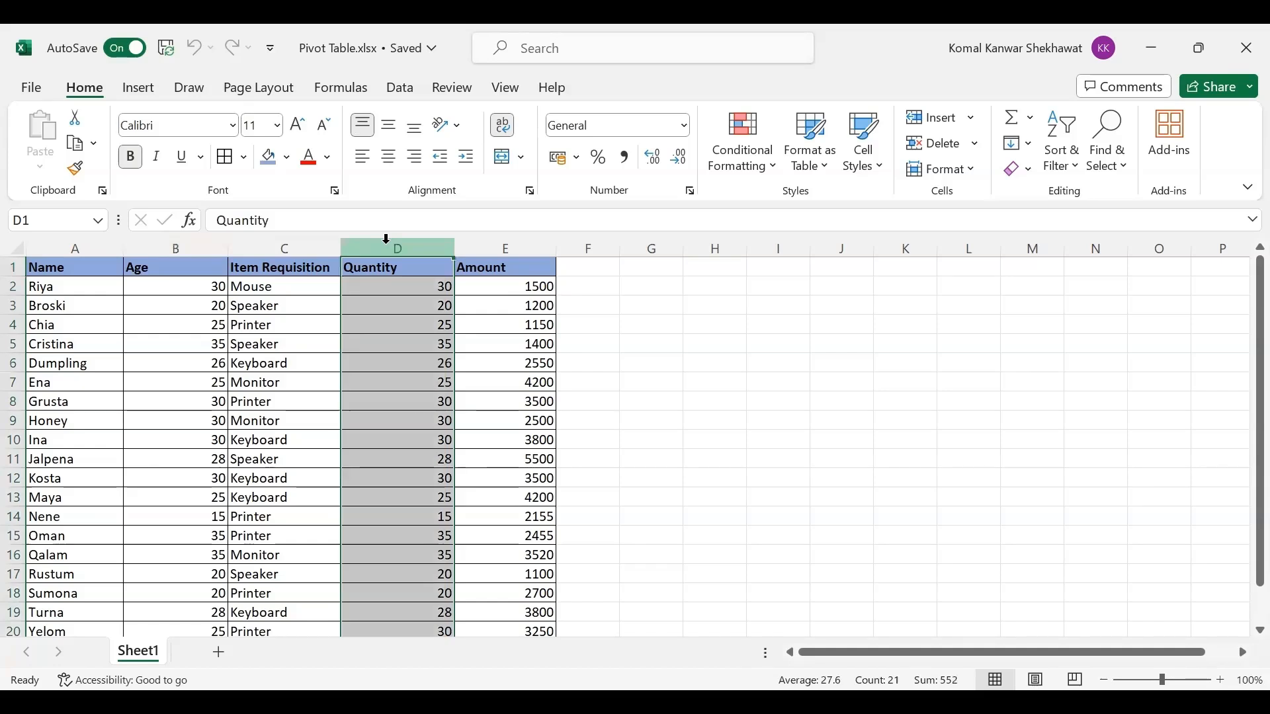
pyautogui.click(503, 244)
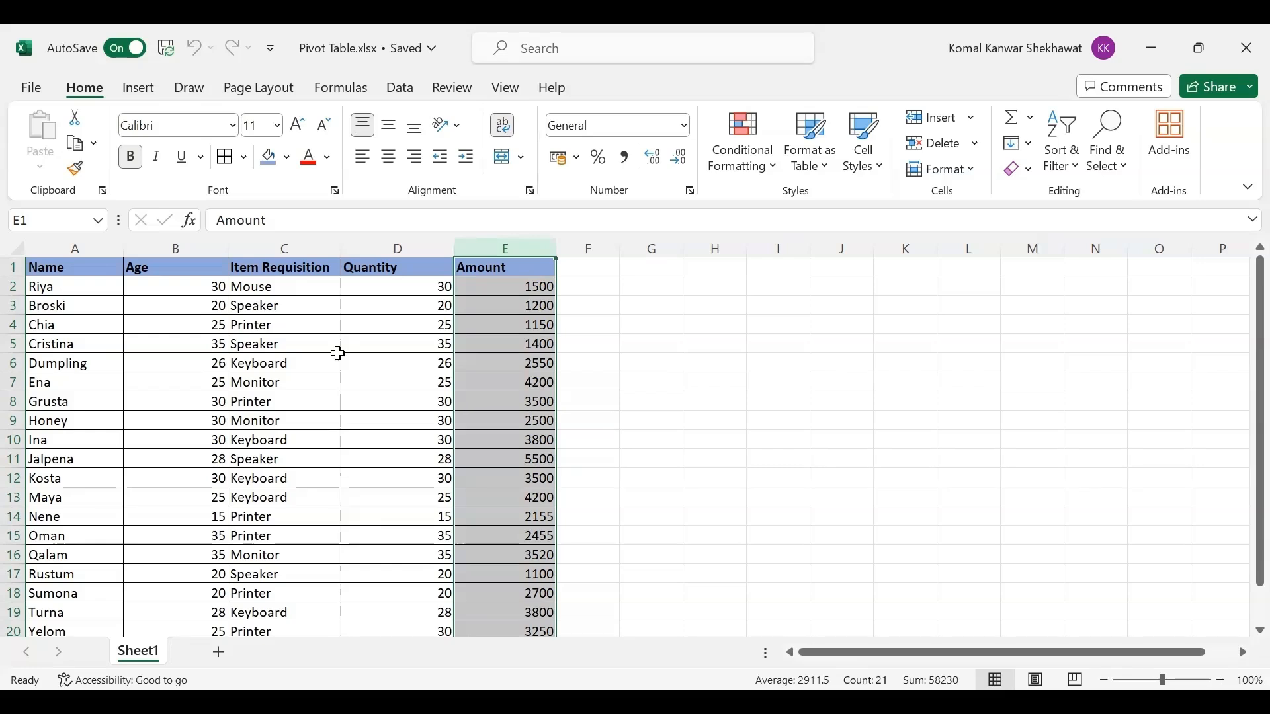
# Create a PivotTable from the data range Sheet1!$A$1:$E$21 on a new worksheet
pyautogui.click(328, 349)
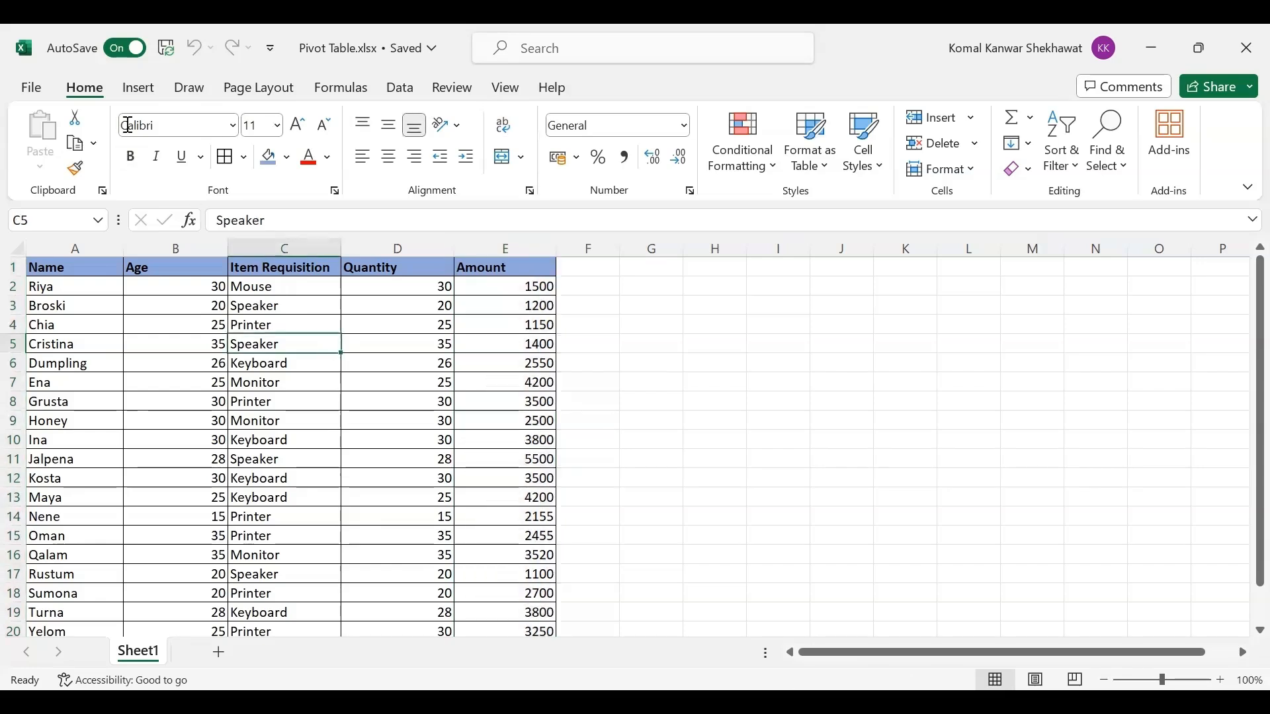
pyautogui.click(140, 88)
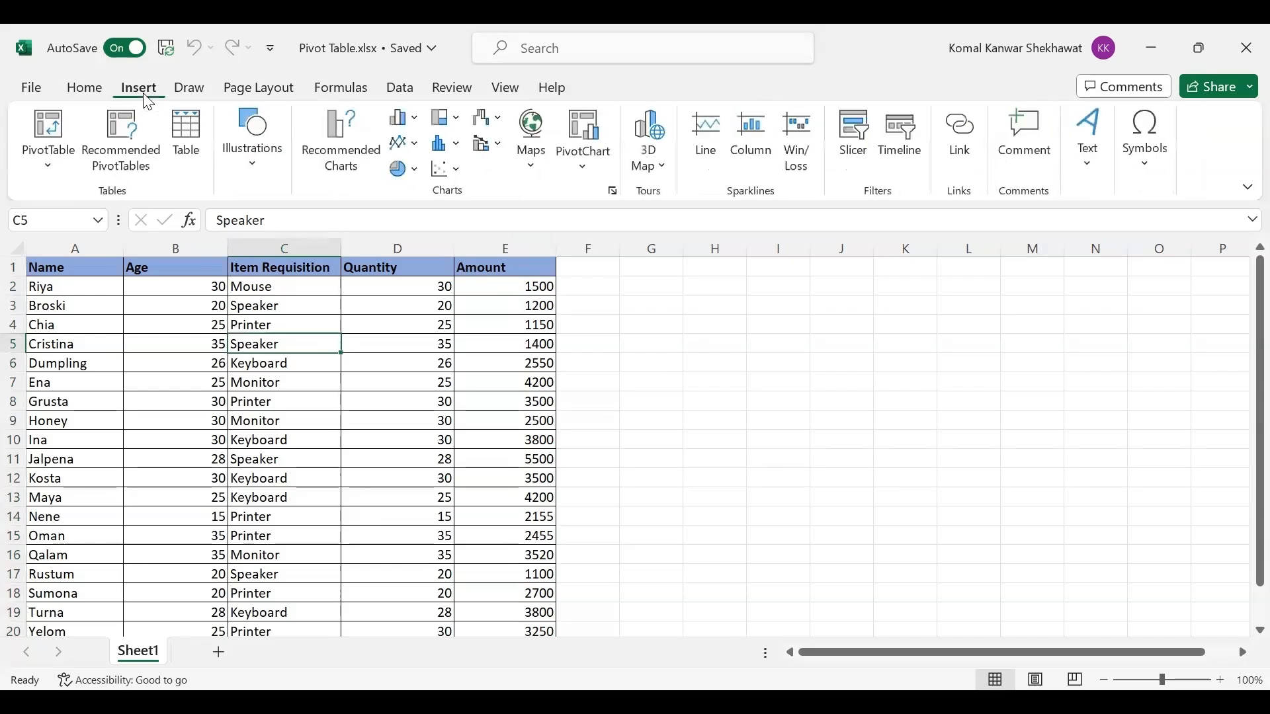
pyautogui.click(43, 157)
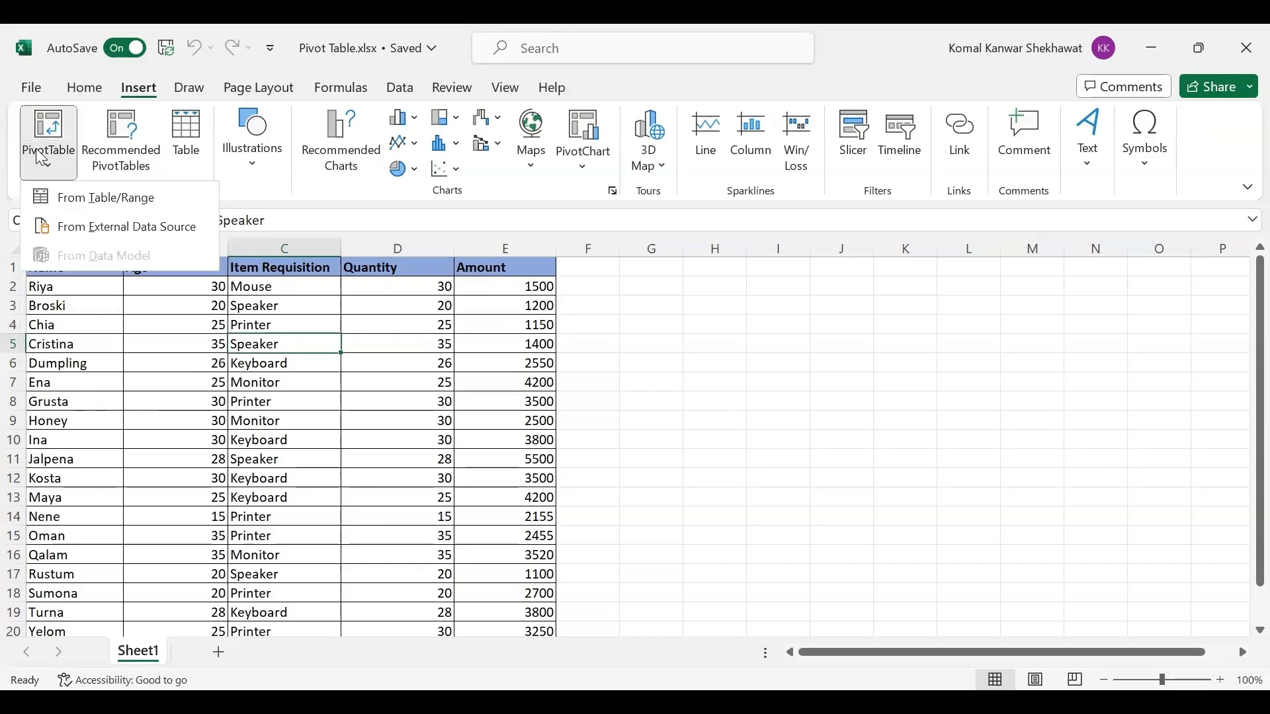
pyautogui.click(83, 210)
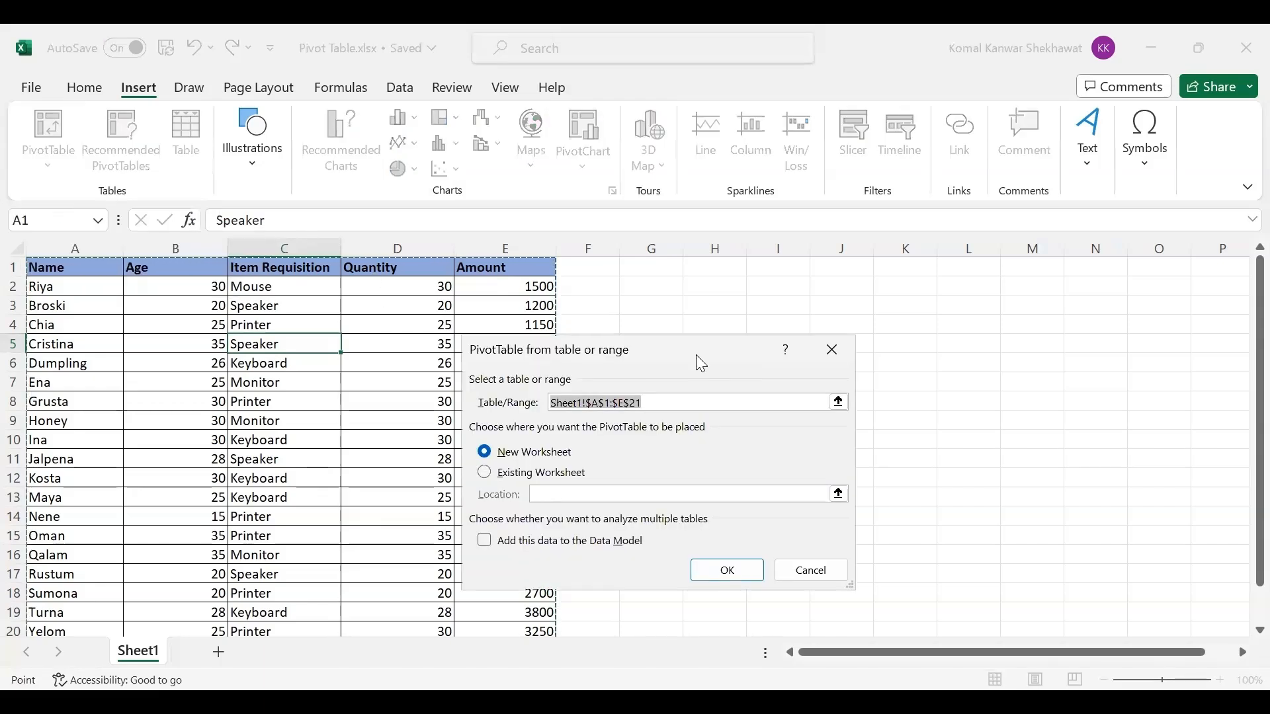
pyautogui.moveTo(696, 356); pyautogui.dragTo(670, 267)
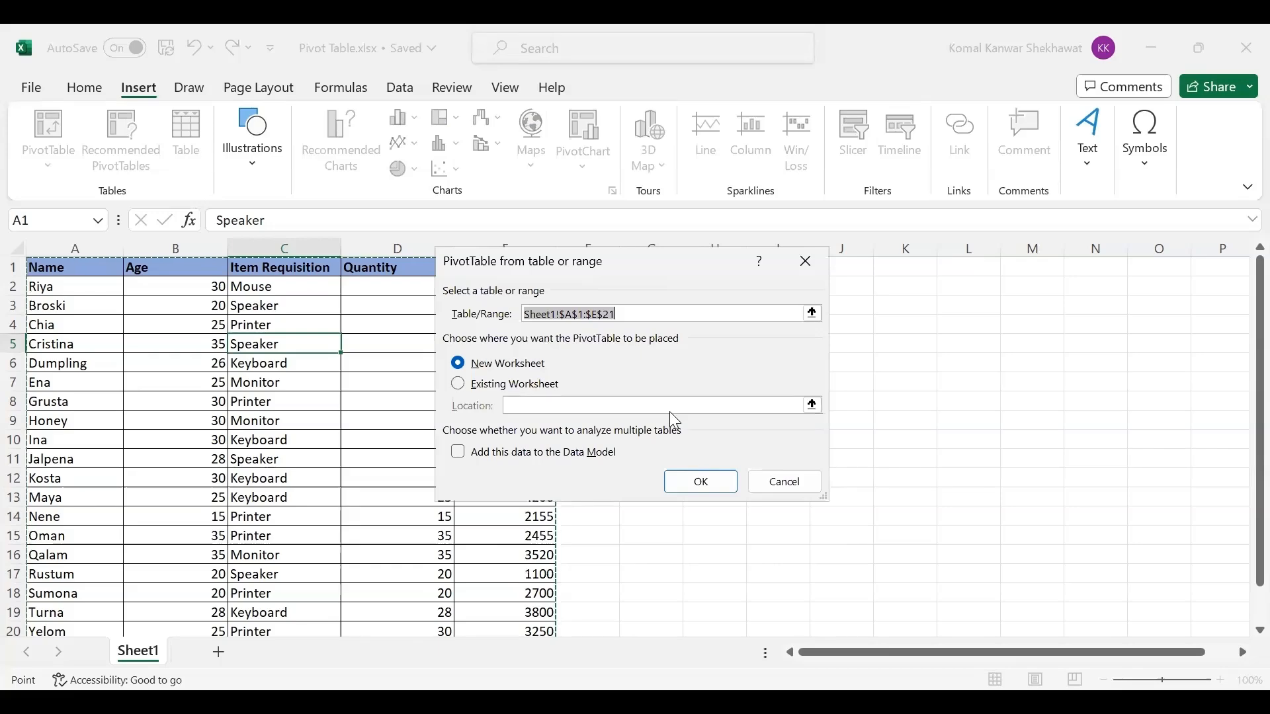
pyautogui.click(702, 483)
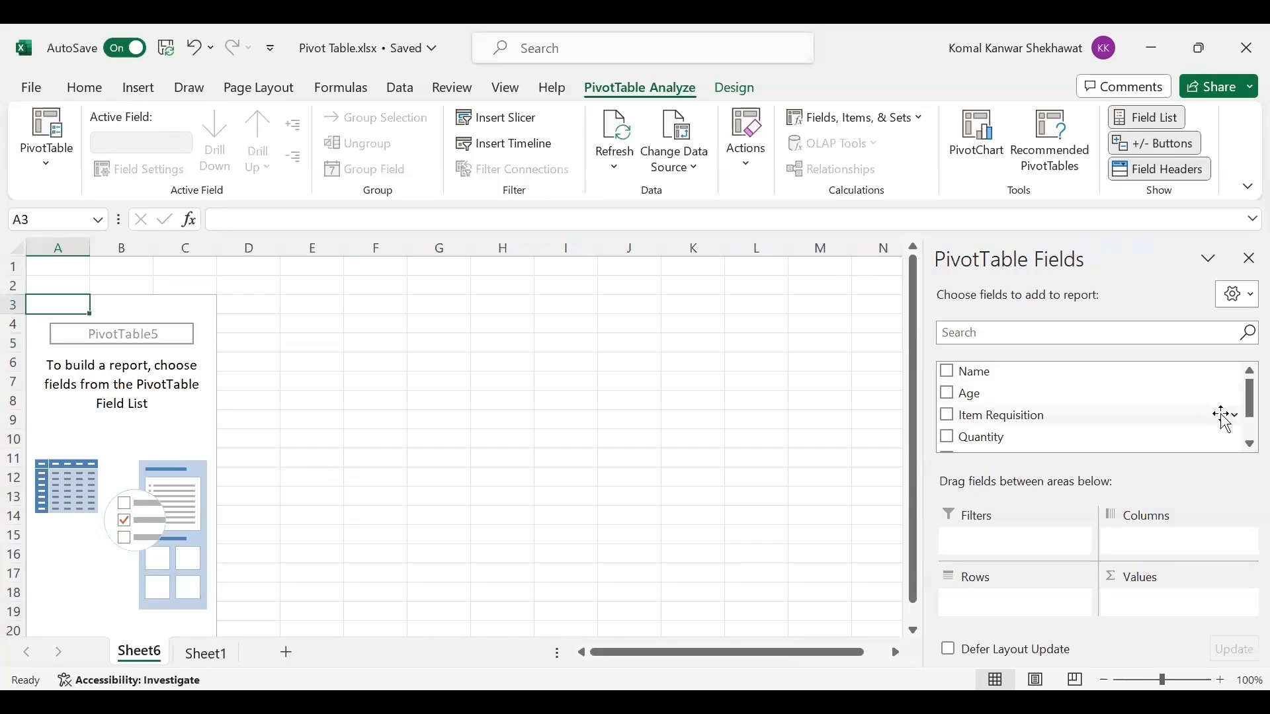
# Add the Name field as row labels and the Age, Quantity and Amount fields as summed values in the PivotTable
pyautogui.moveTo(1244, 412); pyautogui.dragTo(1244, 430)
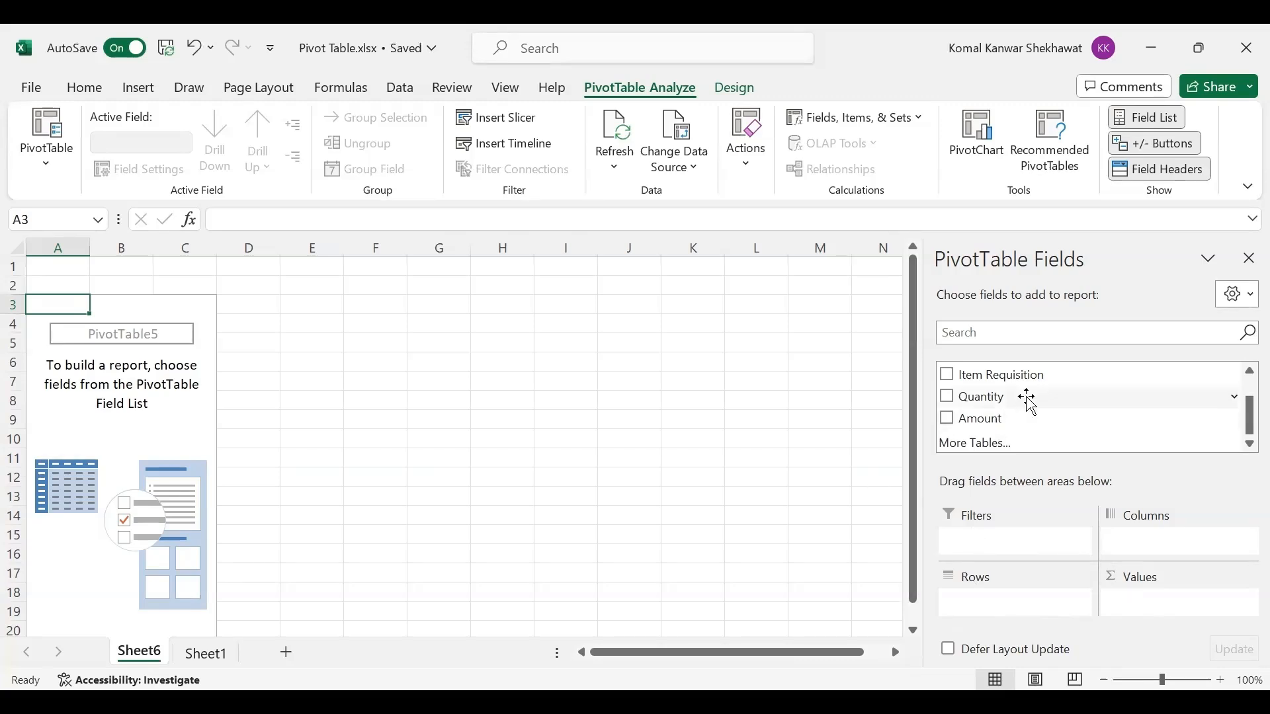
pyautogui.scroll(2, 1027, 401)
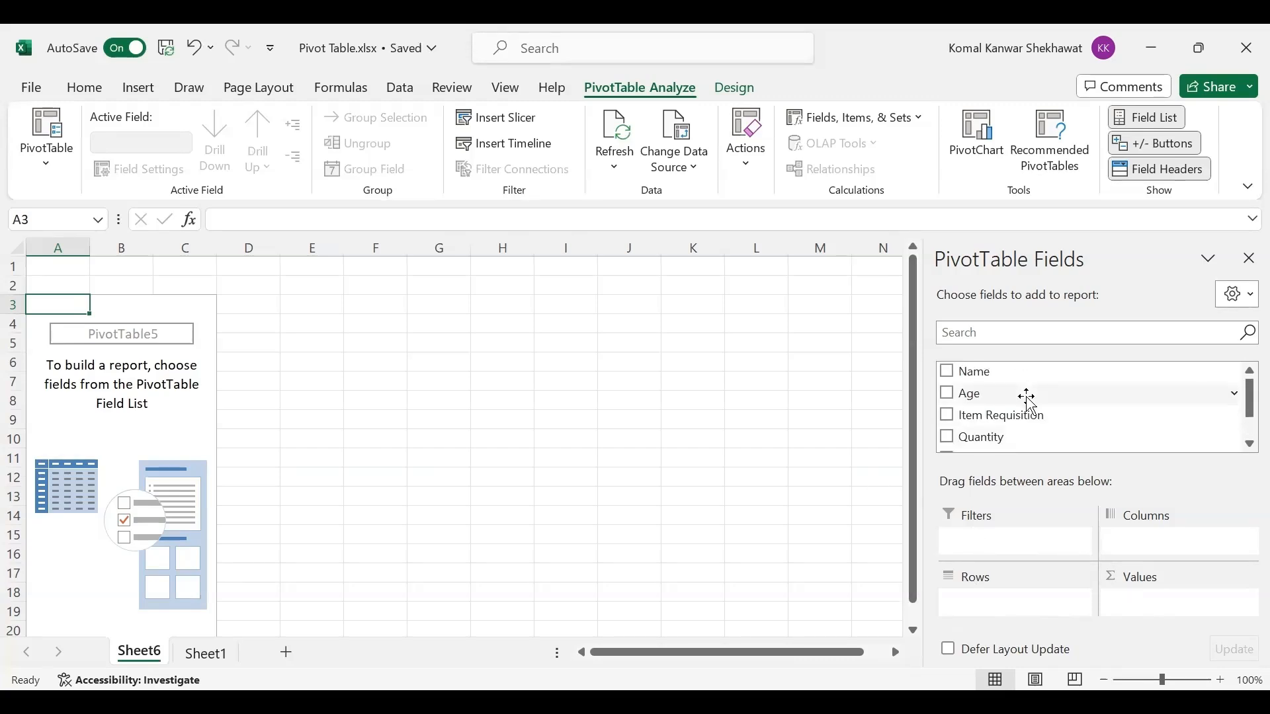
pyautogui.click(949, 373)
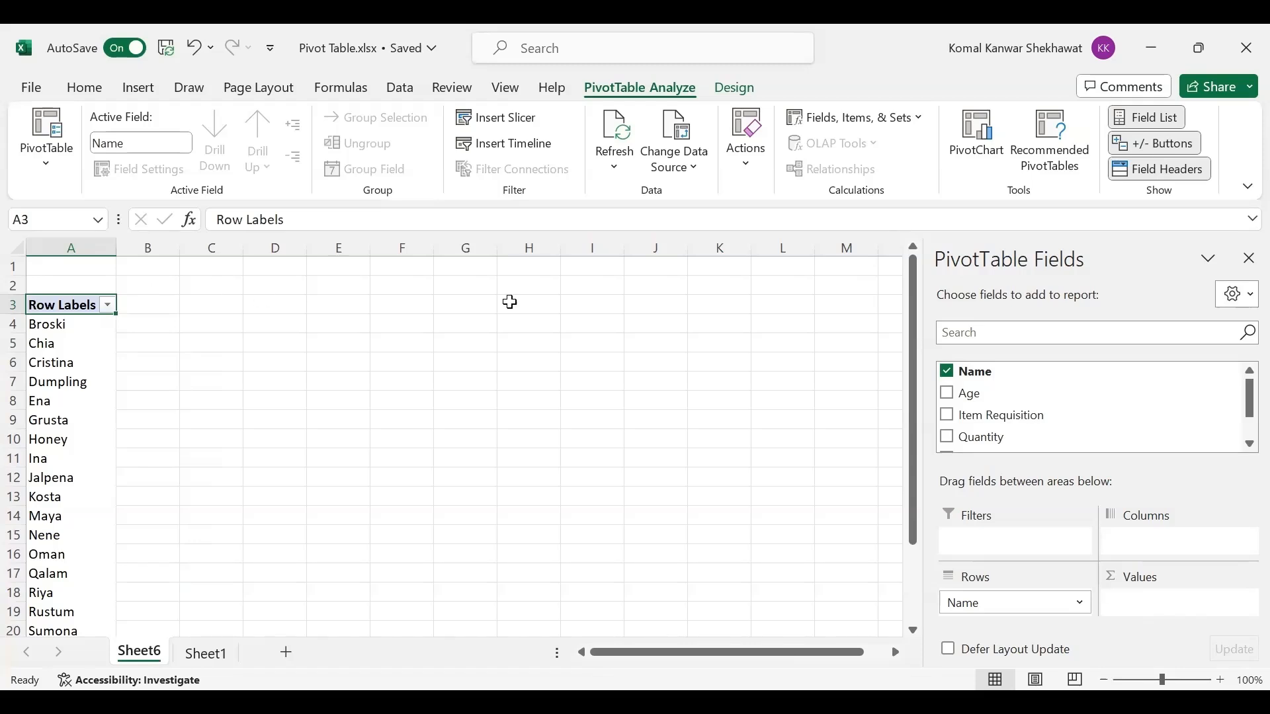
pyautogui.click(947, 395)
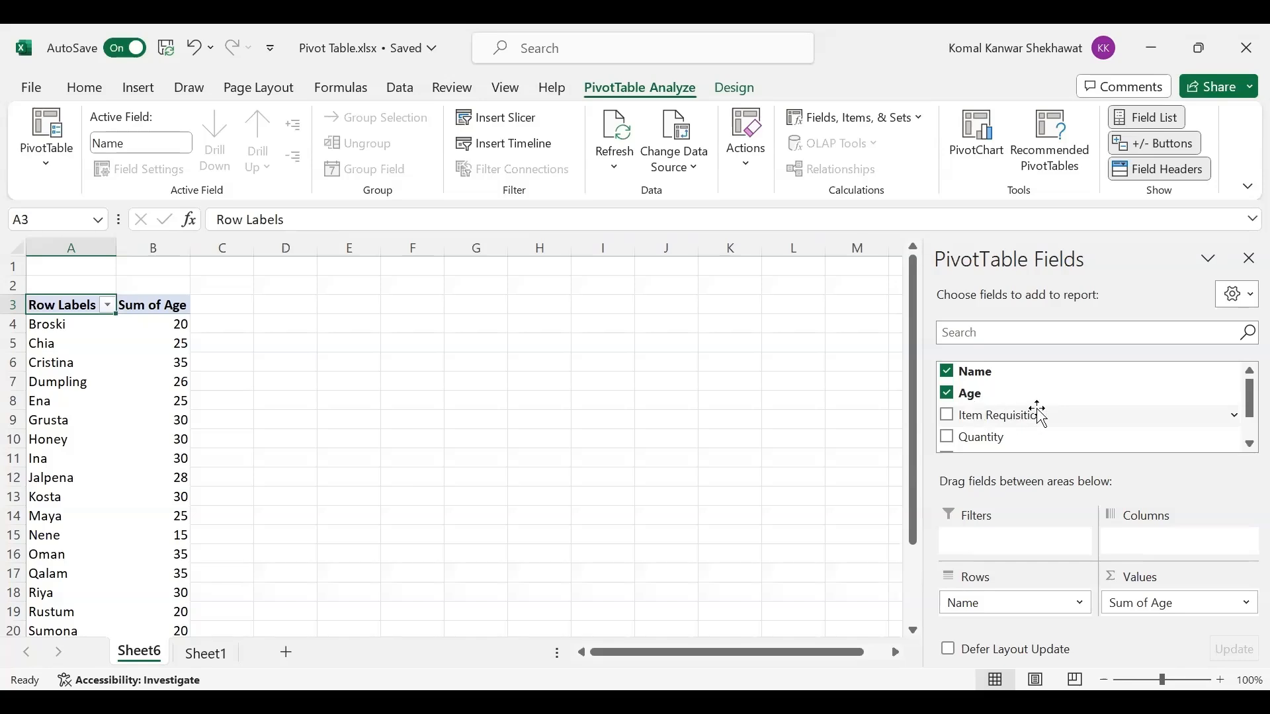
pyautogui.click(947, 437)
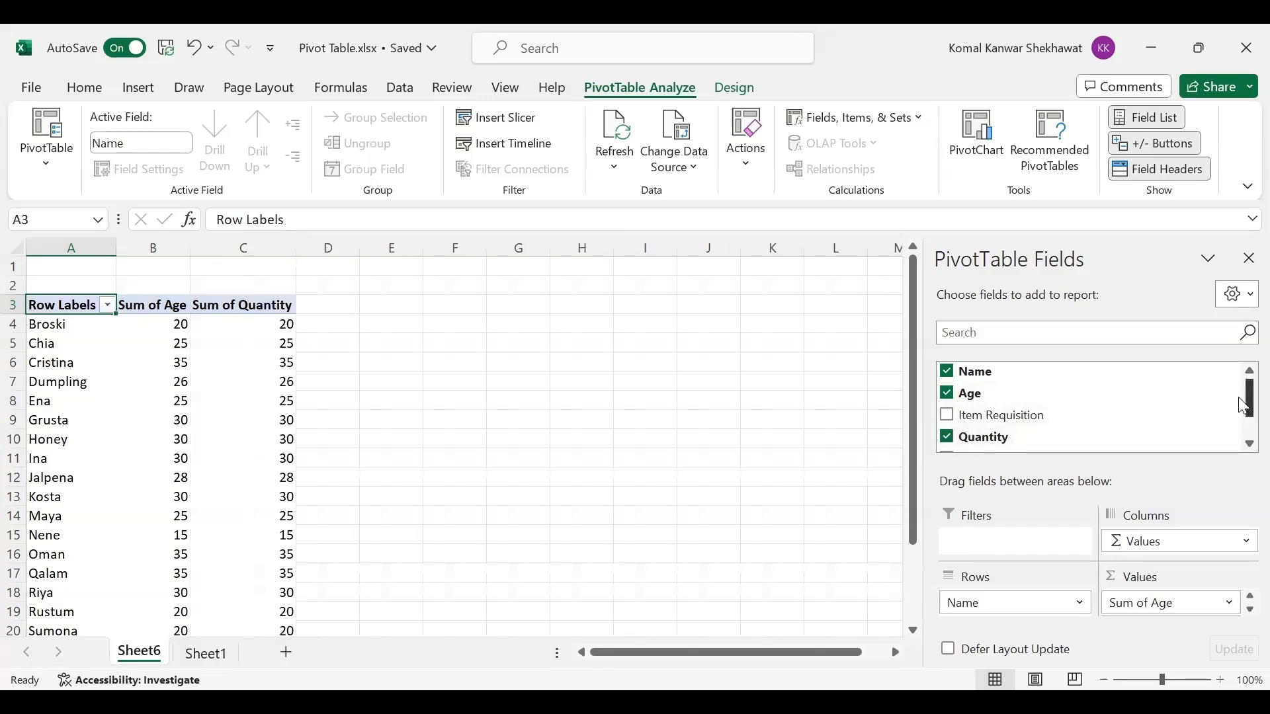
pyautogui.scroll(-2, 999, 411)
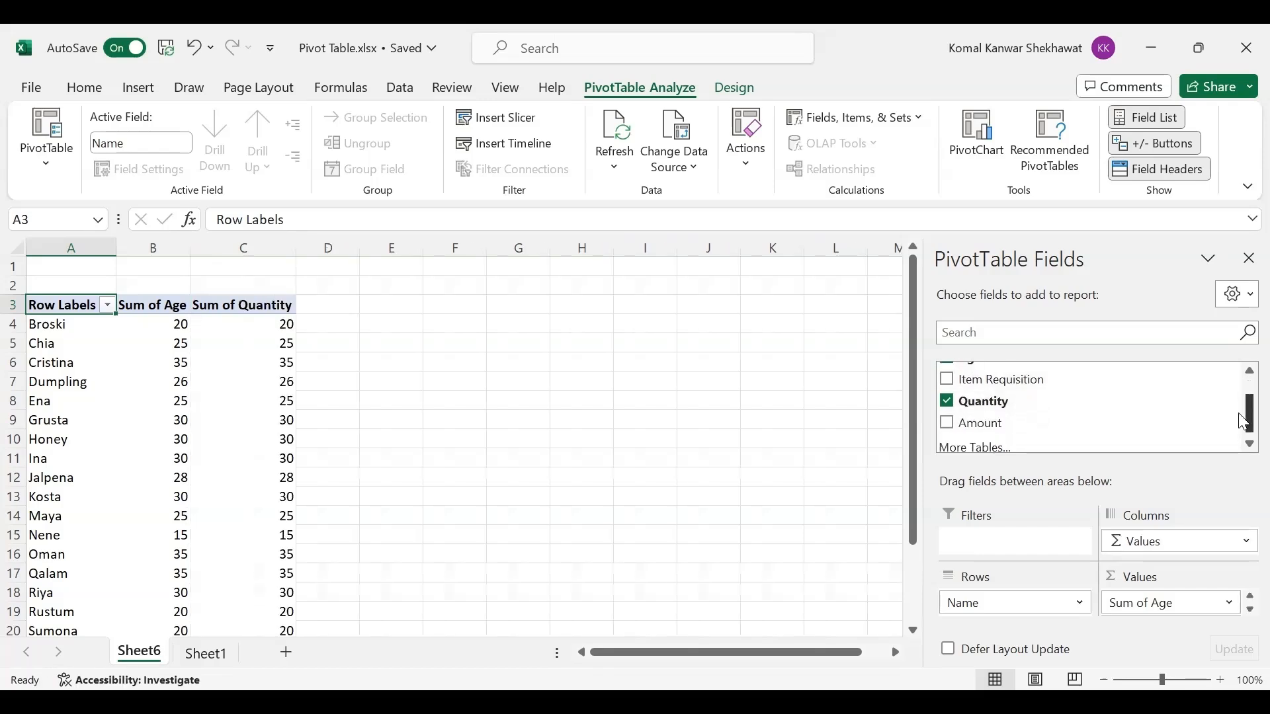
pyautogui.click(947, 417)
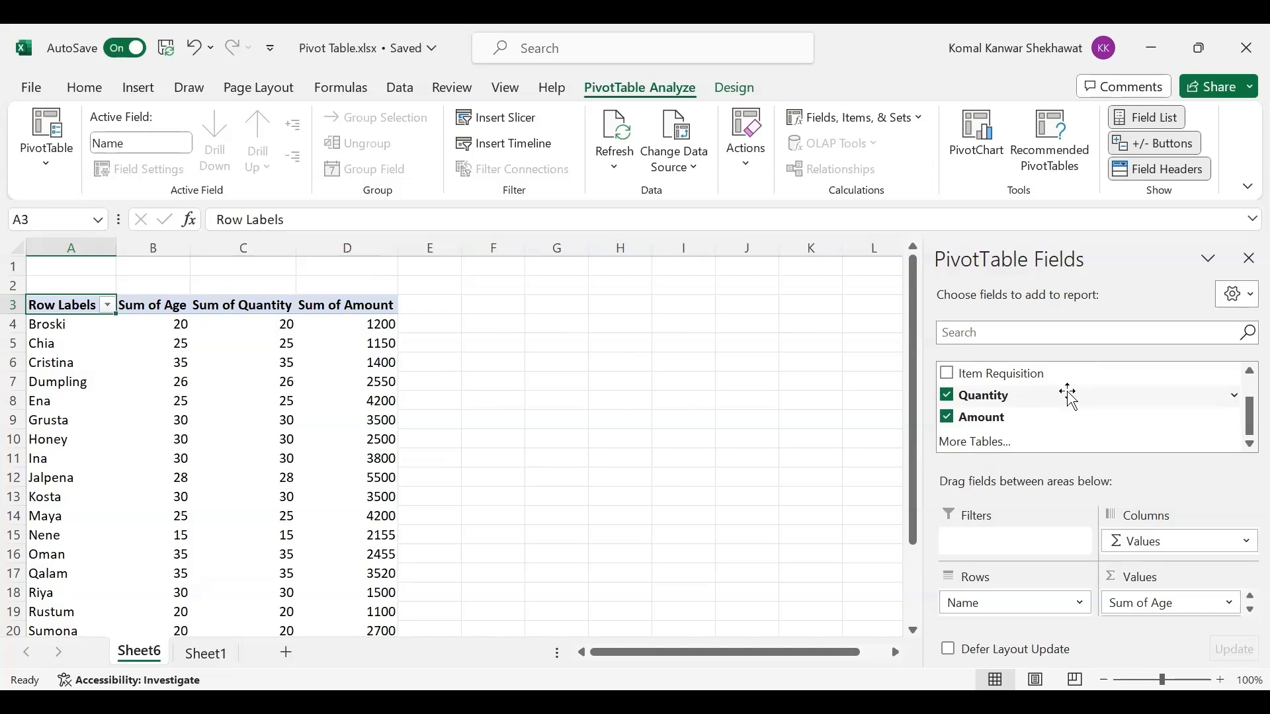
# Try the Name field in the Columns area of the PivotTable and return it to the Rows area
pyautogui.scroll(2, 1066, 394)
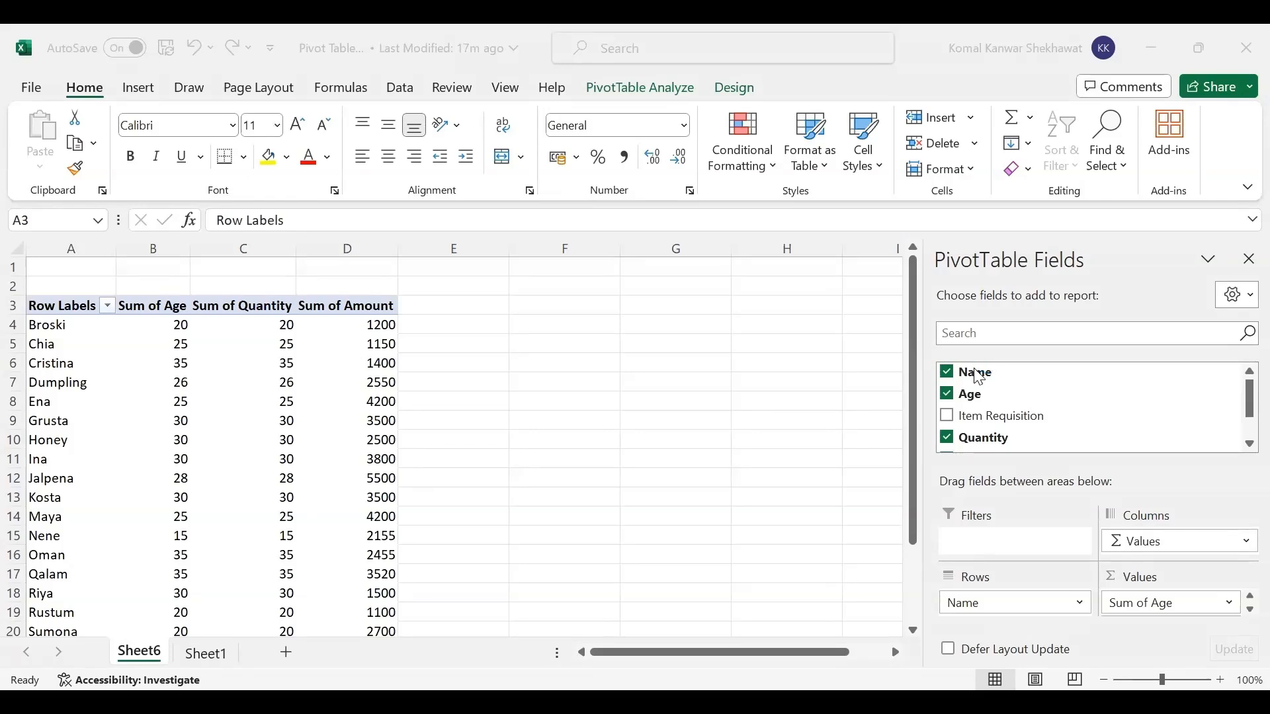
pyautogui.click(986, 381)
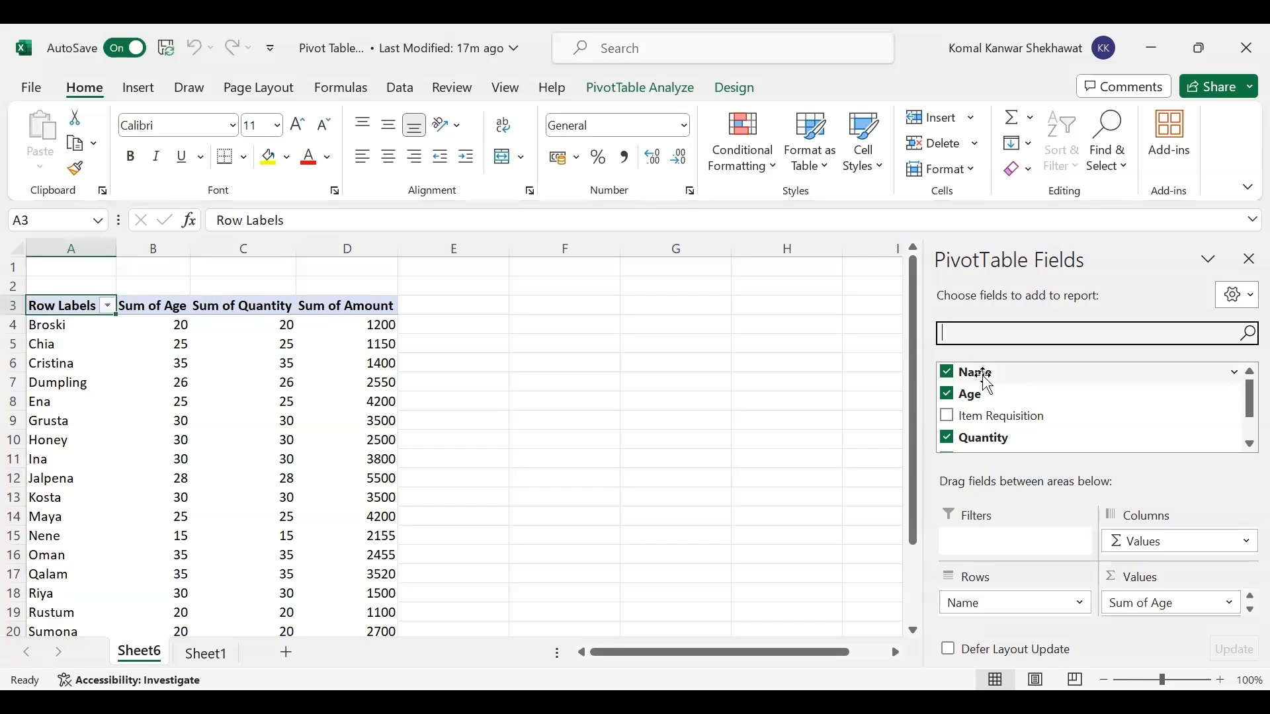
pyautogui.moveTo(985, 381); pyautogui.dragTo(1168, 544)
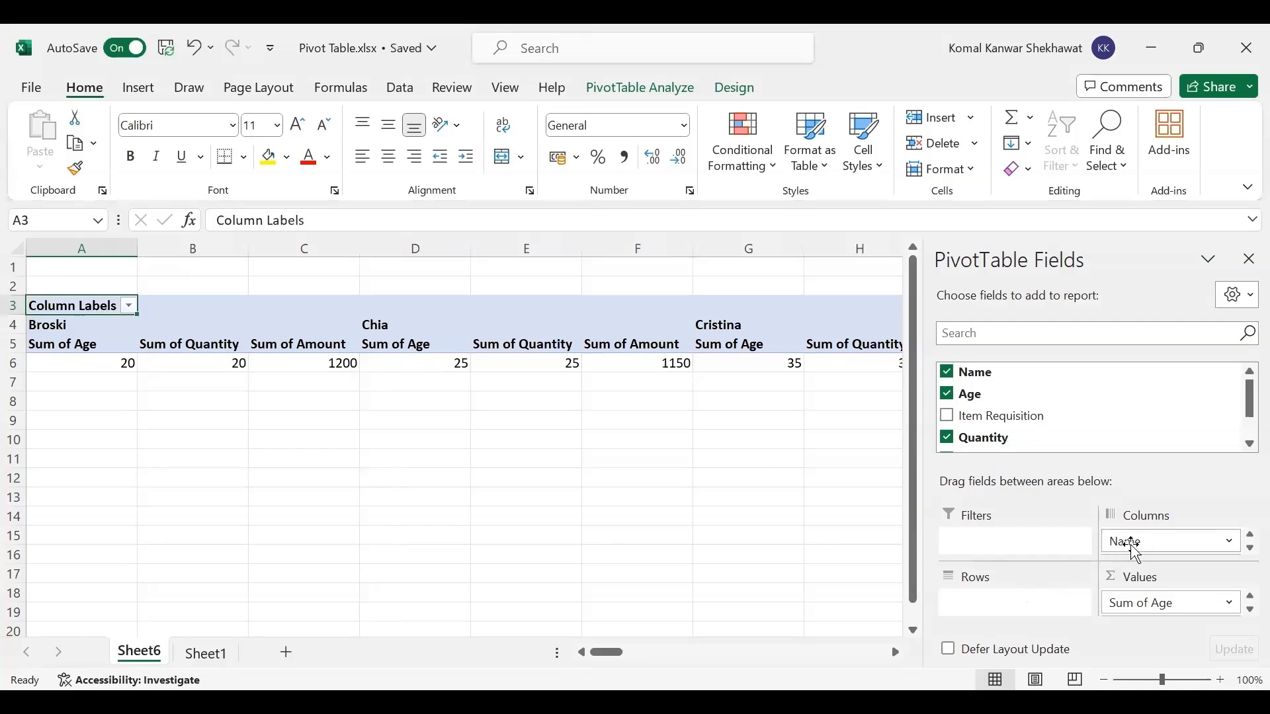
pyautogui.moveTo(1134, 551); pyautogui.dragTo(986, 617)
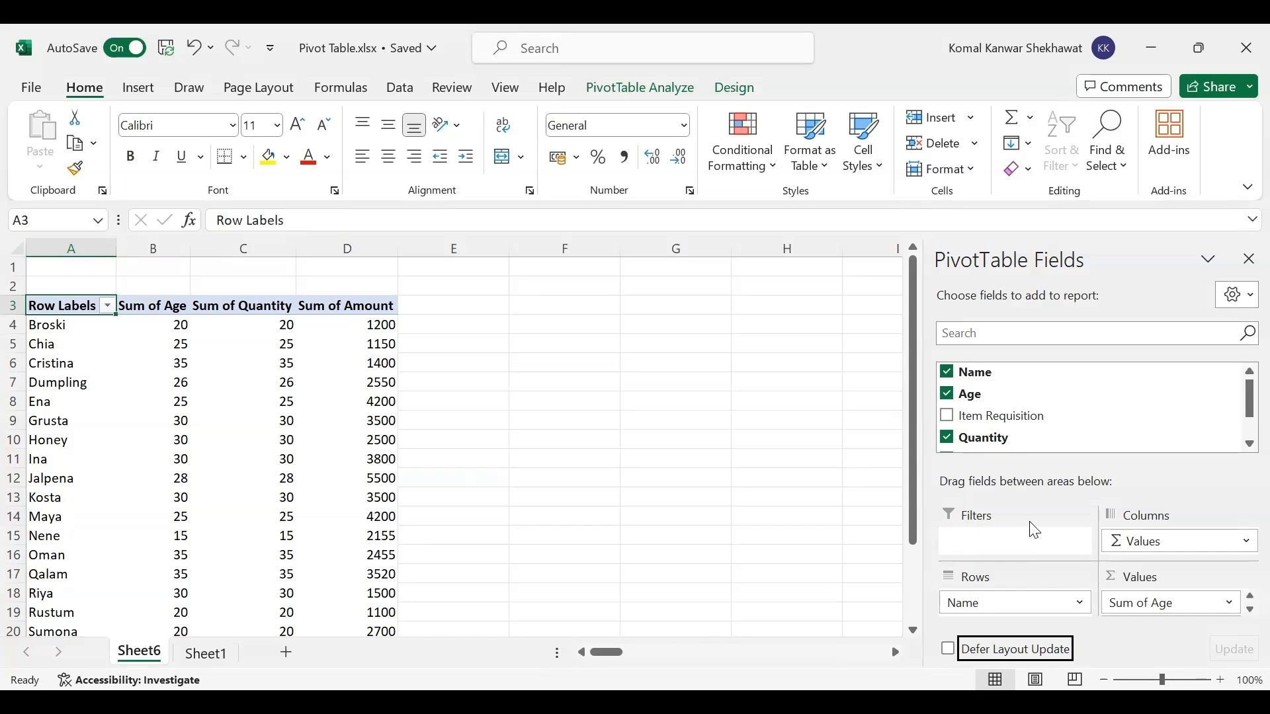
# Add Item Requisition to the PivotTable as a report filter and filter it to Keyboard
pyautogui.click(947, 417)
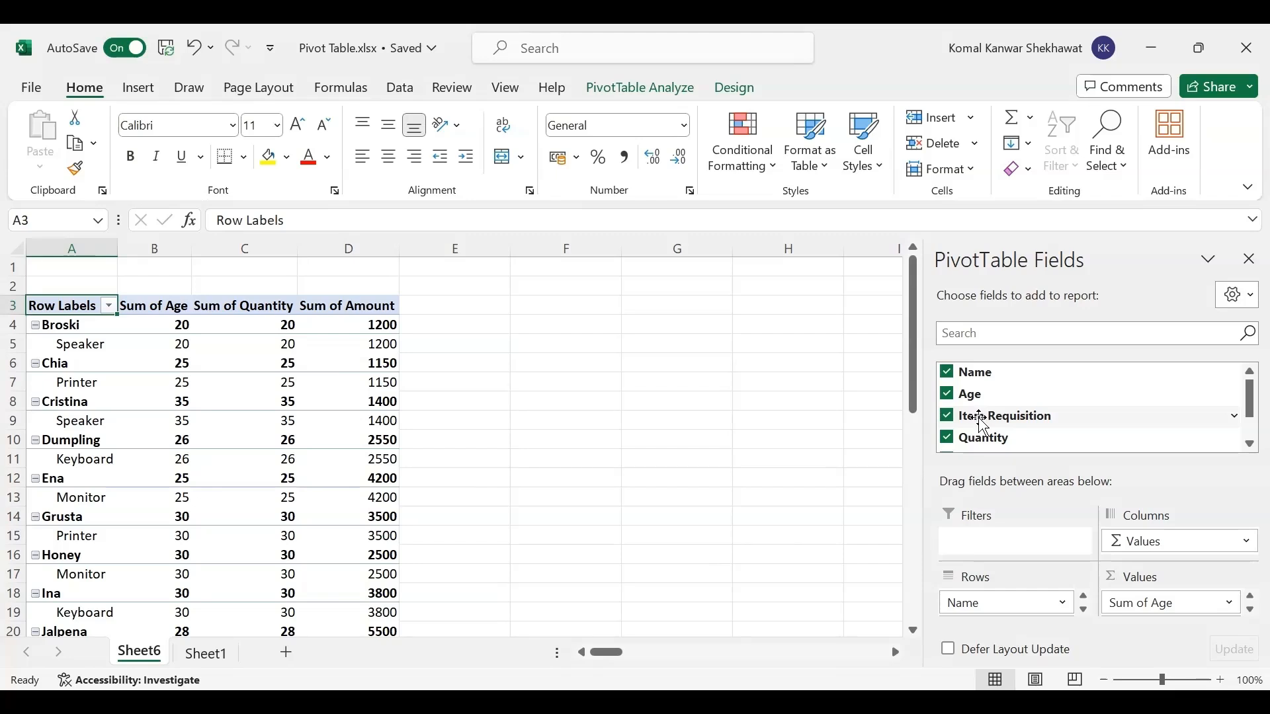
pyautogui.moveTo(983, 423); pyautogui.dragTo(980, 548)
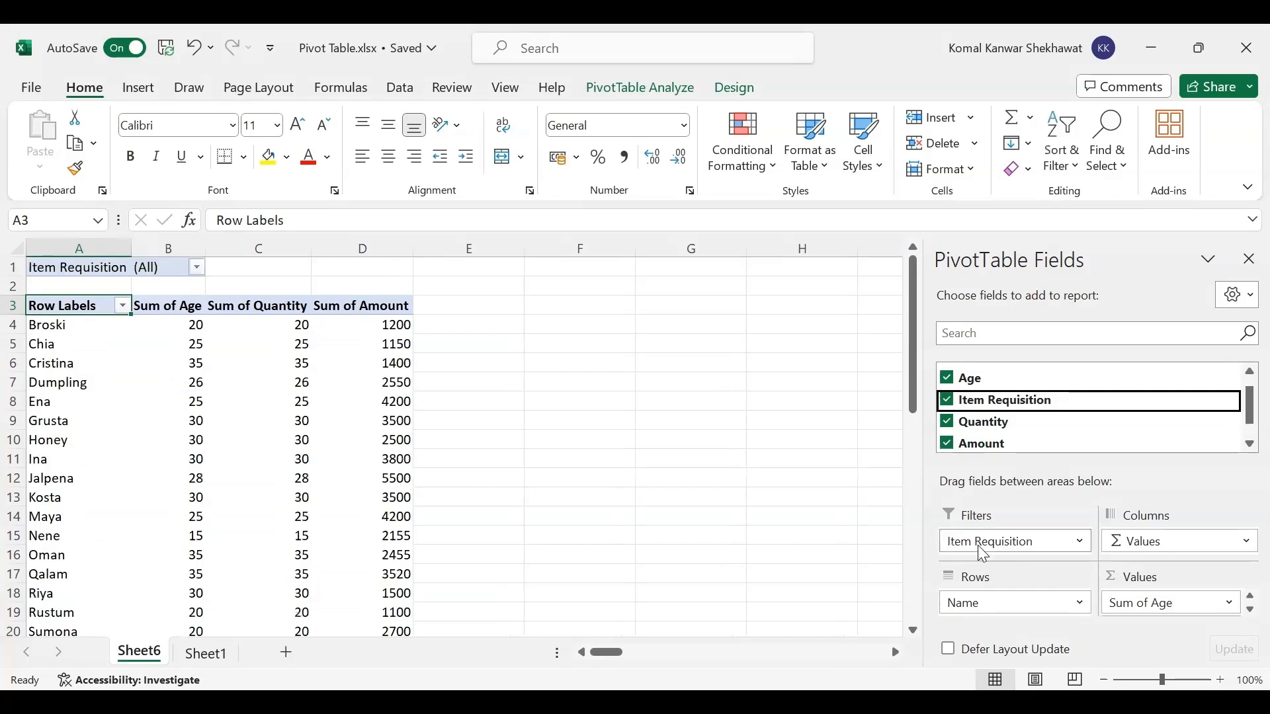
pyautogui.click(199, 269)
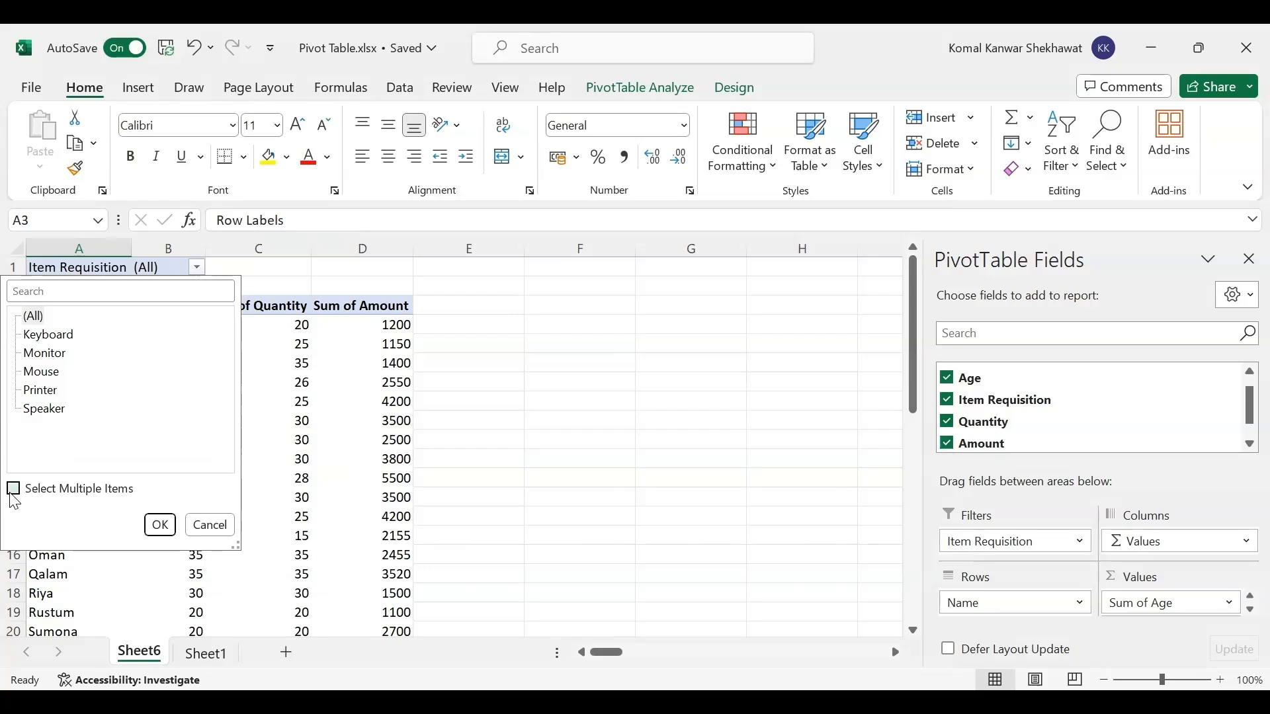
pyautogui.click(59, 339)
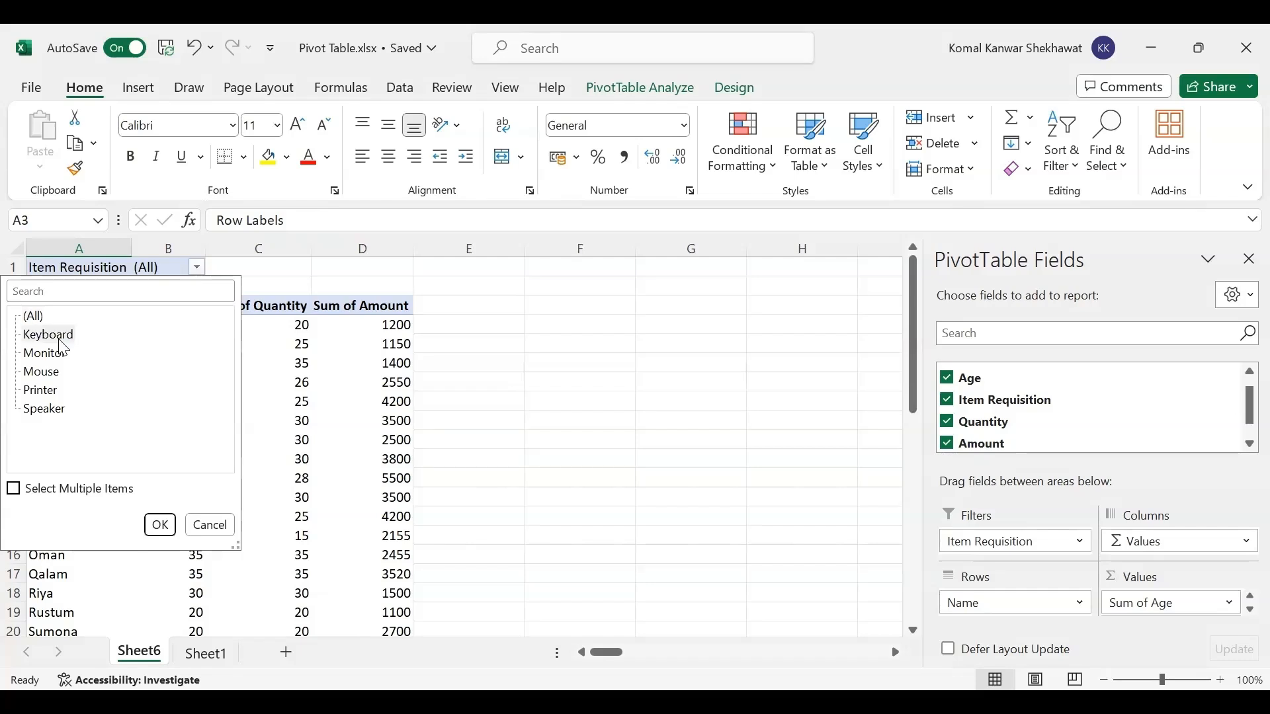
pyautogui.click(151, 520)
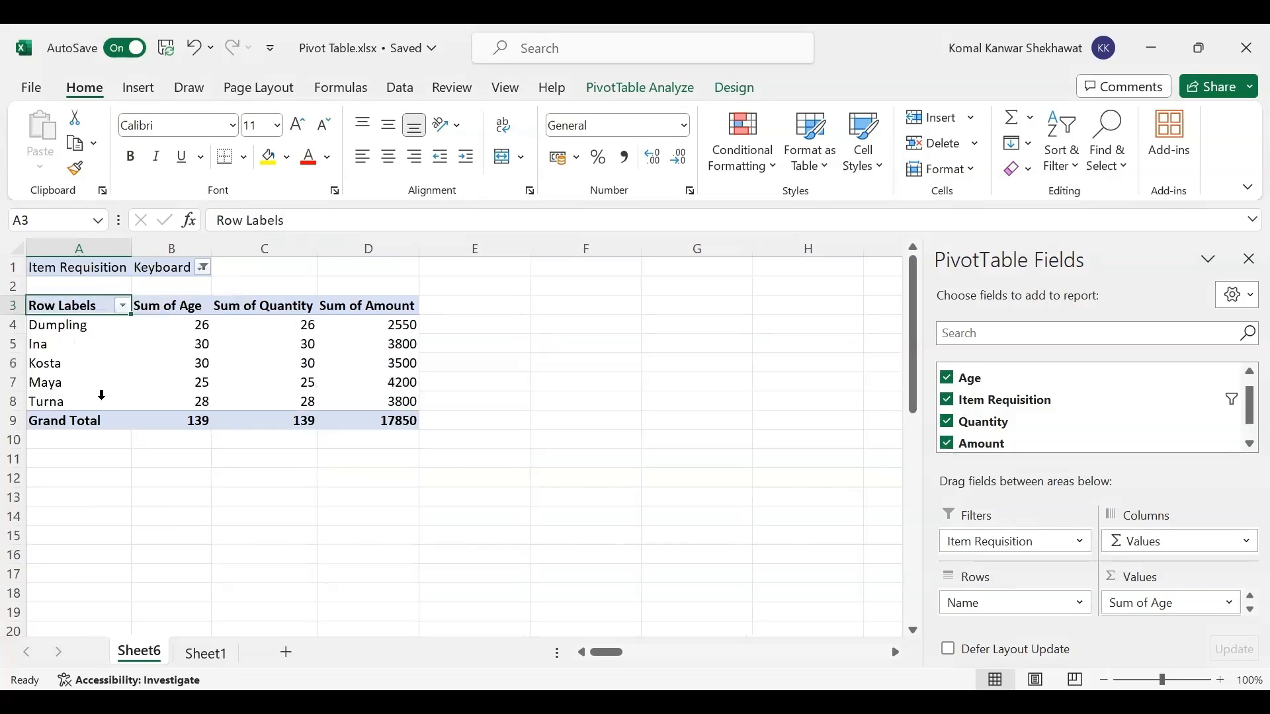
# Examine the names and their Sum of Age values in the Keyboard-filtered PivotTable
pyautogui.click(69, 326)
pyautogui.press('Down')
pyautogui.press('Down')
pyautogui.press('Down')
pyautogui.press('Down')
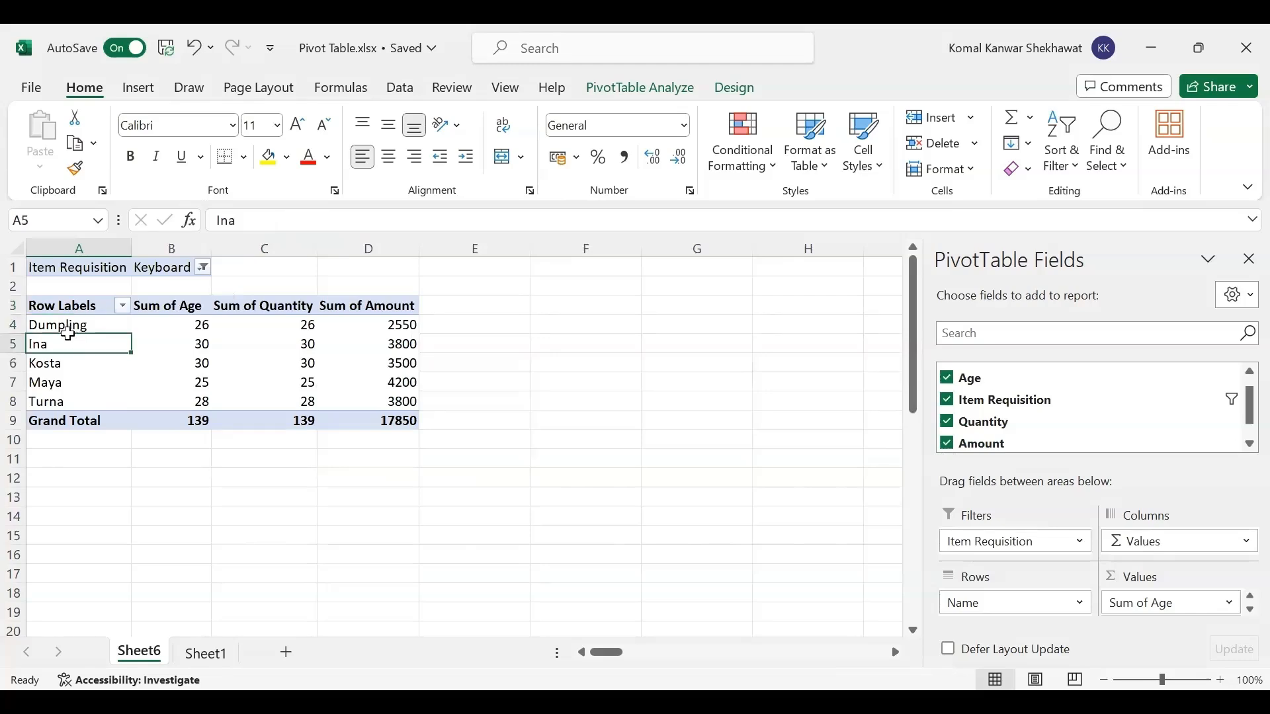
pyautogui.click(197, 326)
pyautogui.press('Down')
pyautogui.press('Down')
pyautogui.press('Down')
pyautogui.press('Down')
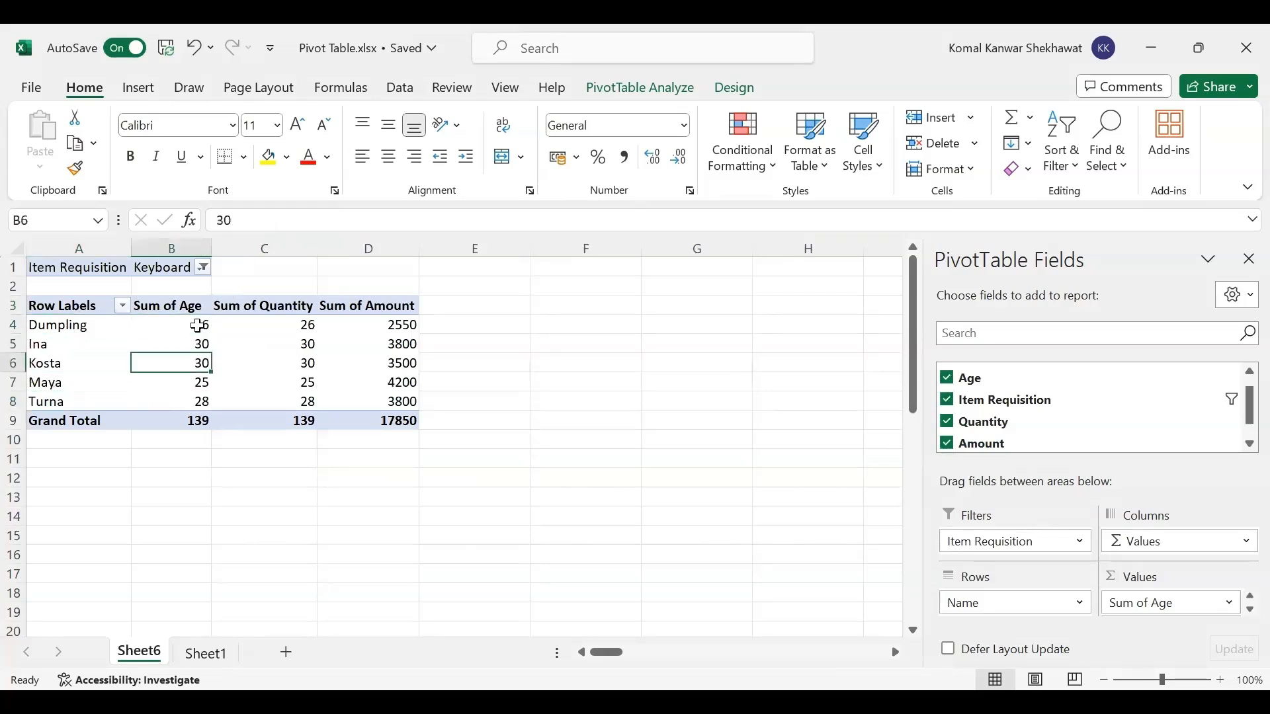
# Examine the Sum of Quantity values in the Keyboard-filtered PivotTable, from the first name down to the Grand Total
pyautogui.click(283, 328)
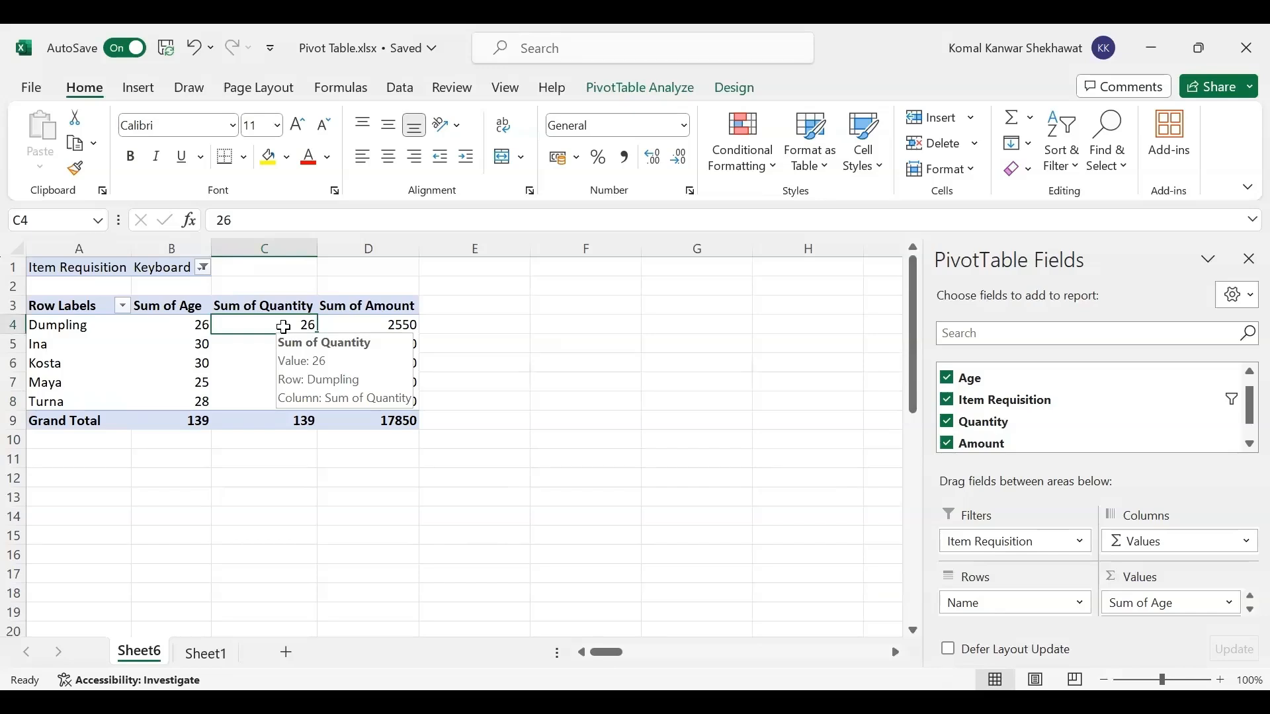
pyautogui.moveTo(295, 415)
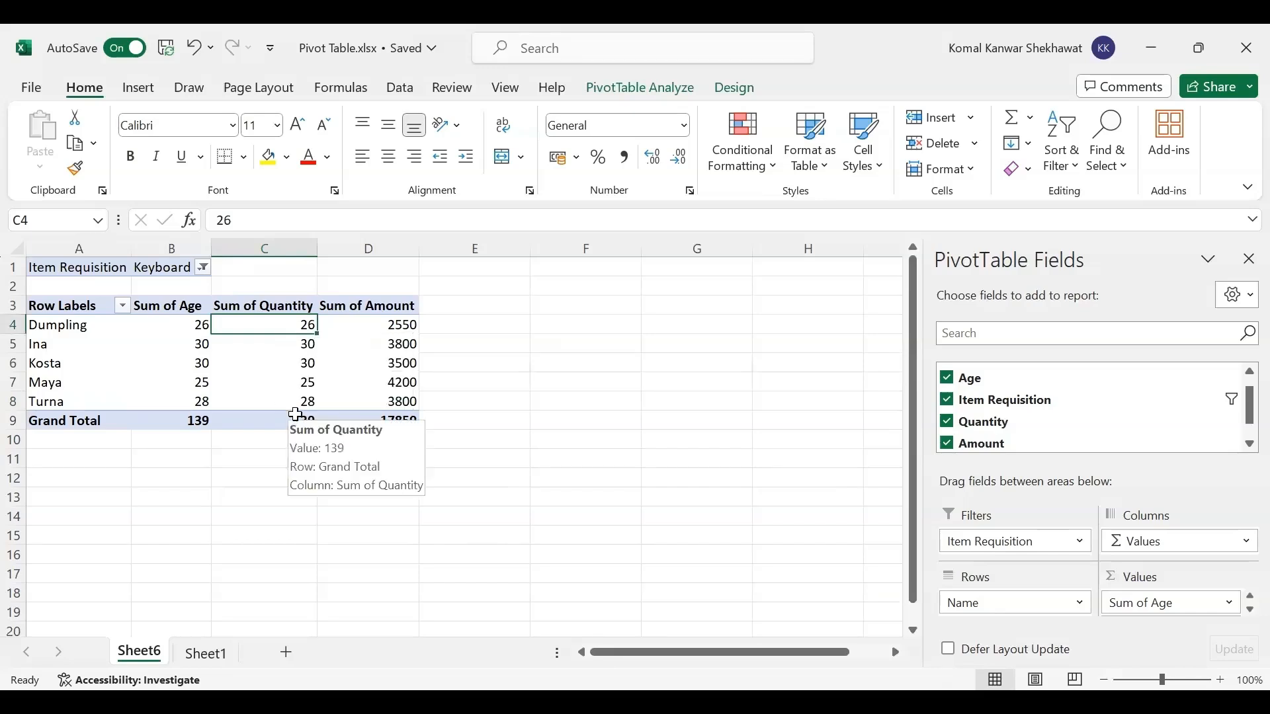
pyautogui.click(86, 331)
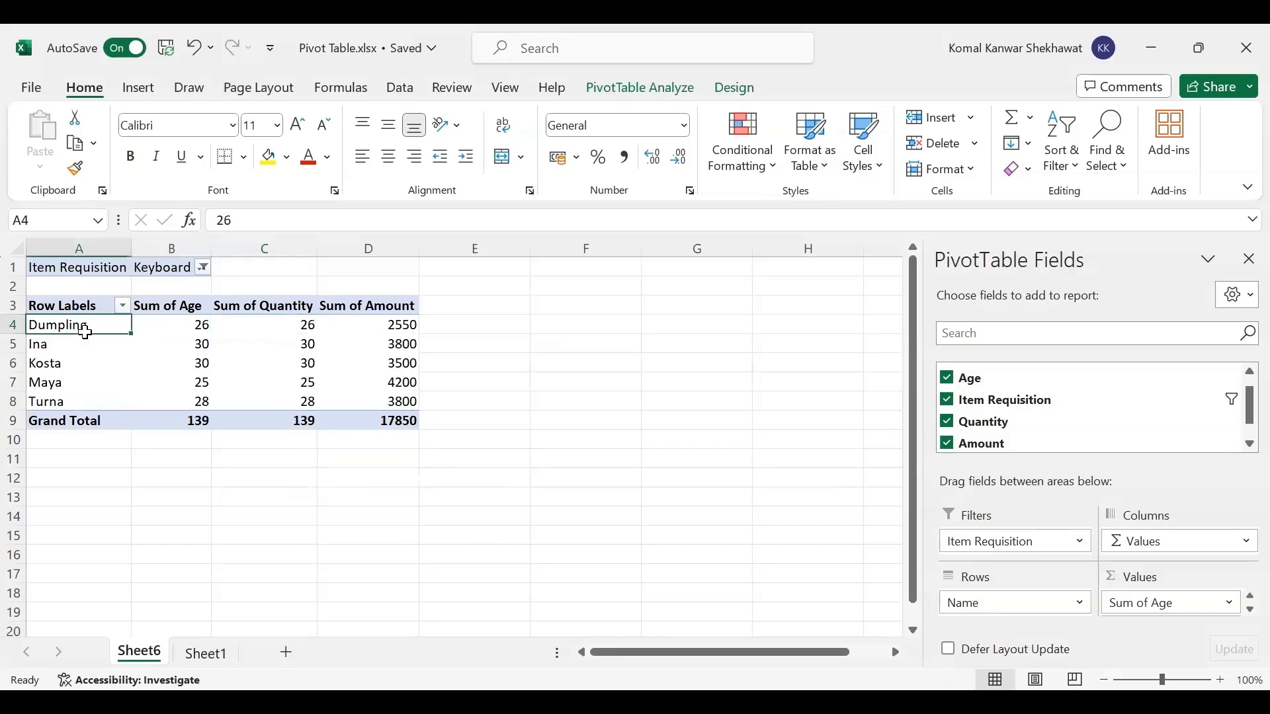
pyautogui.click(276, 325)
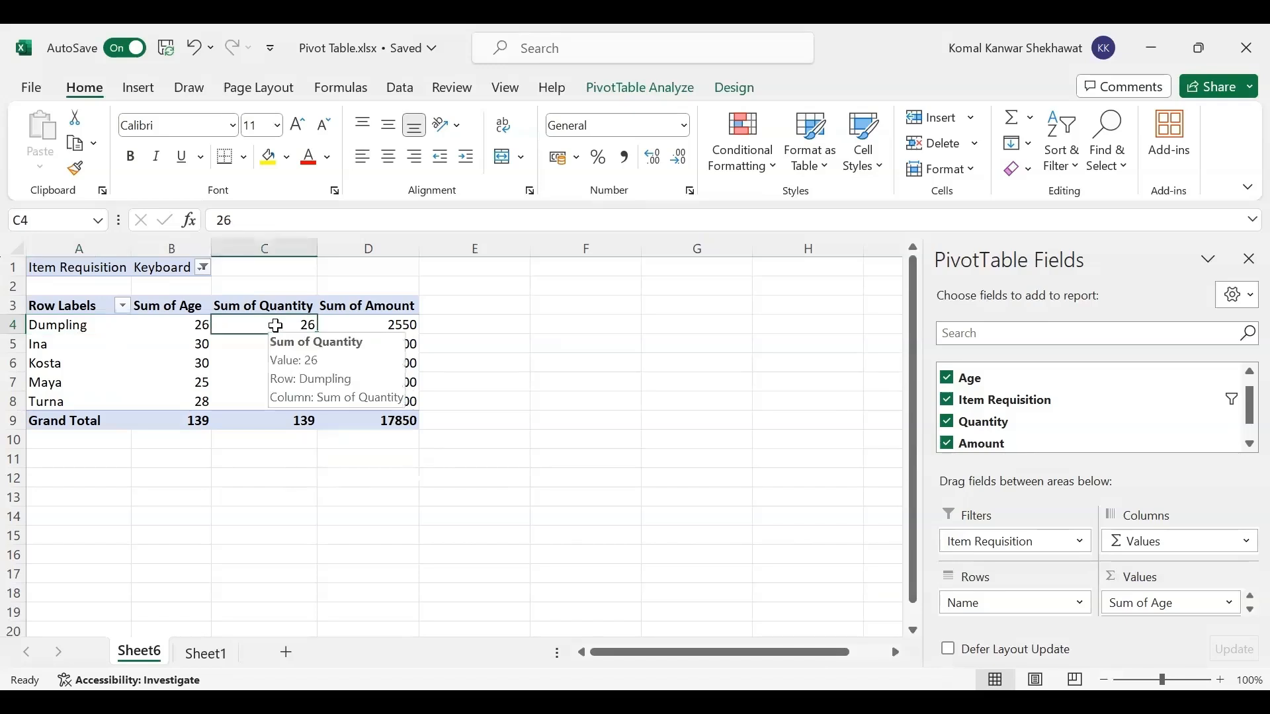
pyautogui.click(278, 347)
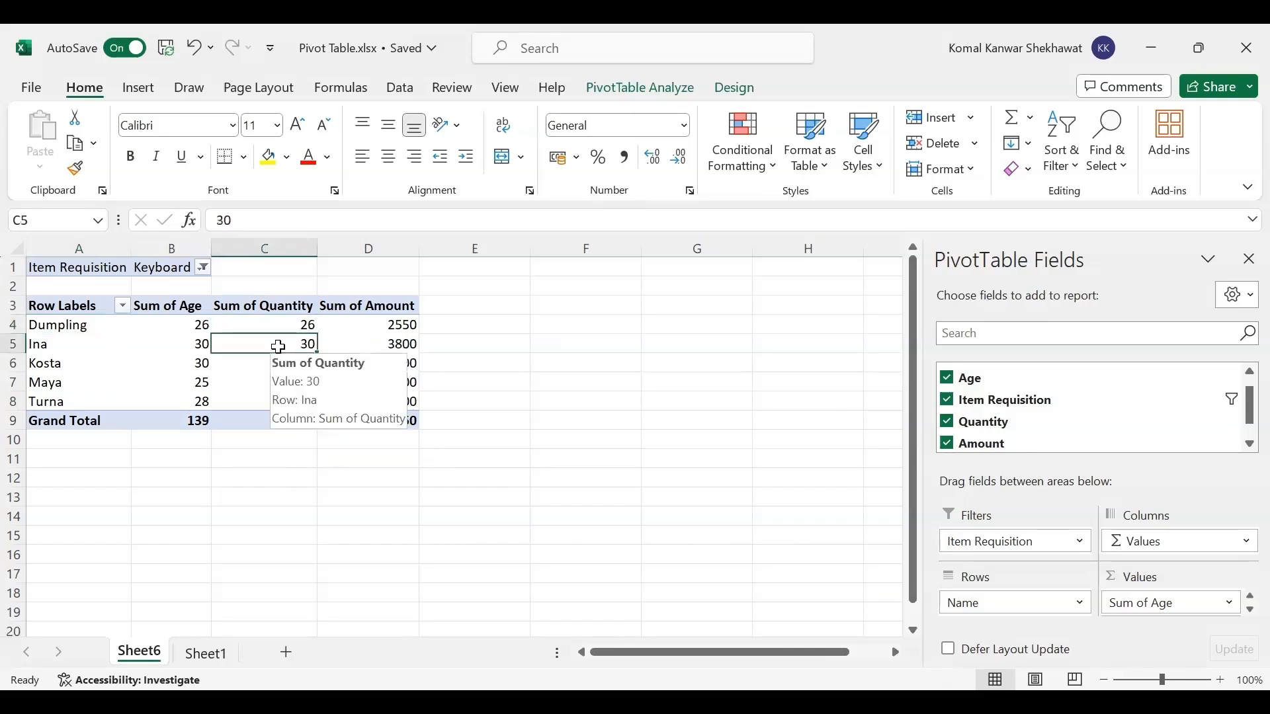
pyautogui.press('Down')
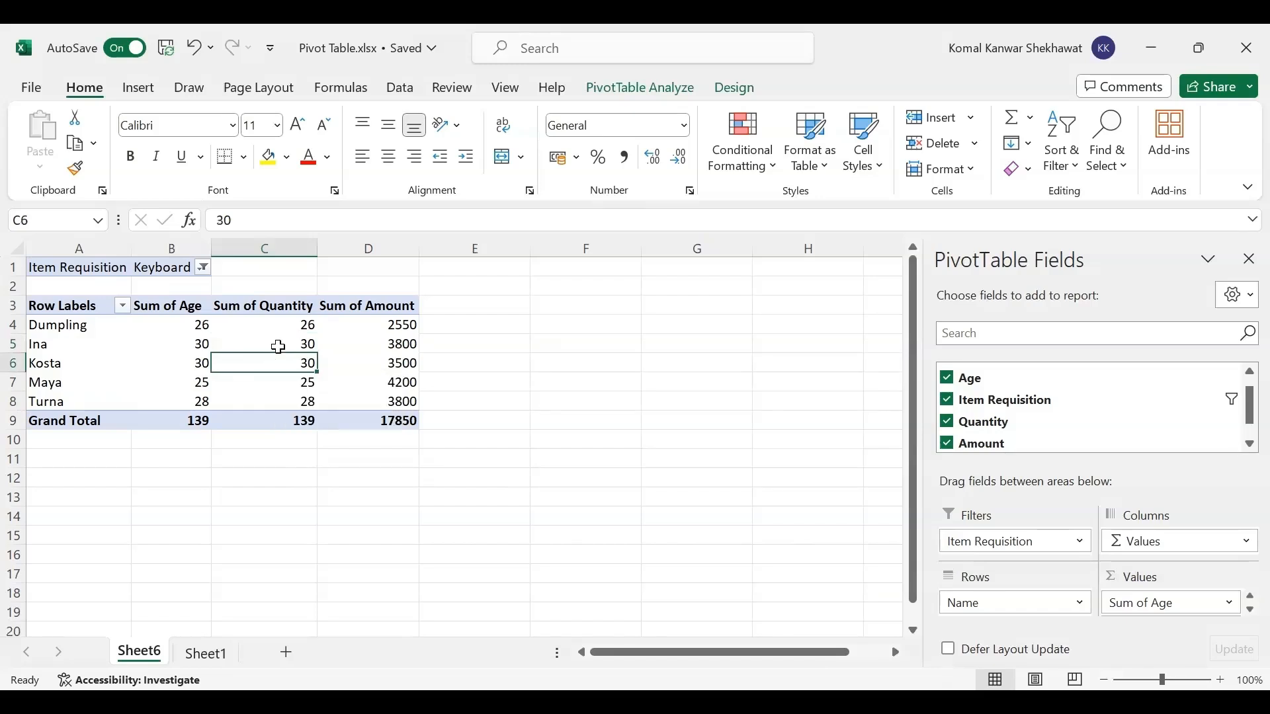
pyautogui.press('Down')
pyautogui.press('Down')
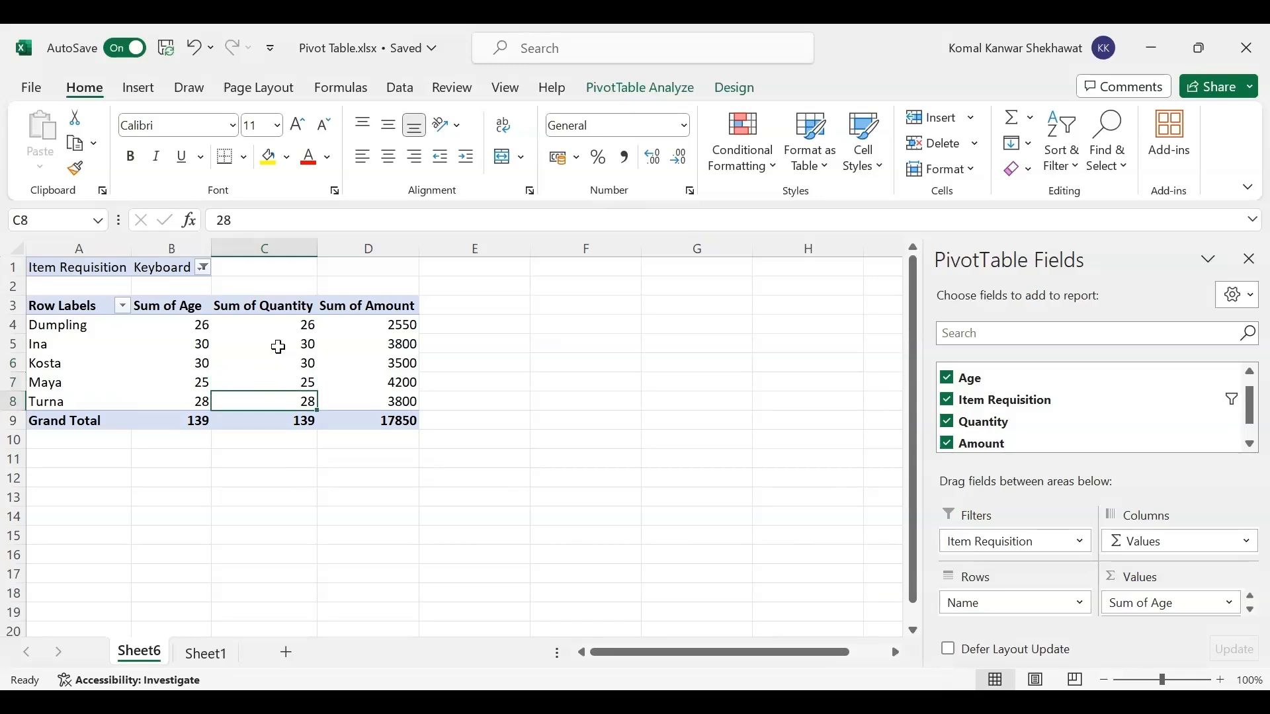
pyautogui.press('Down')
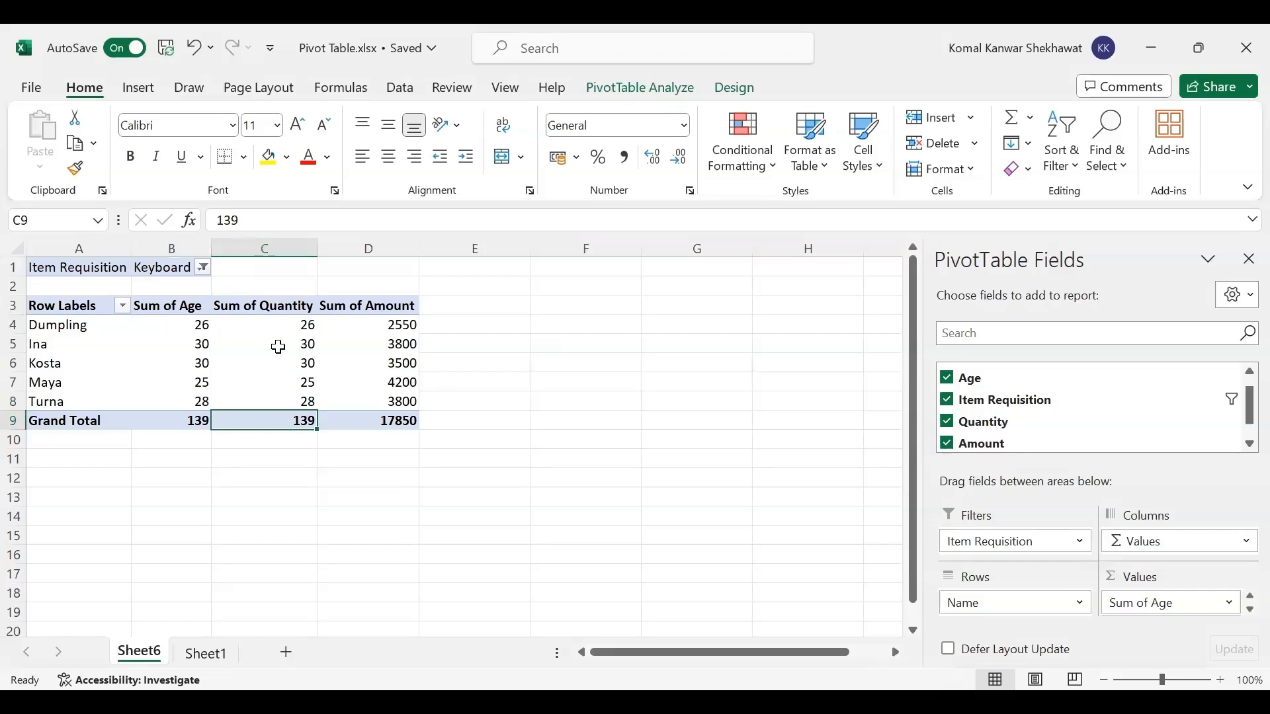
# Check the Keyboard Grand Total of Sum of Amount and switch the Item Requisition report filter to Monitor
pyautogui.click(409, 420)
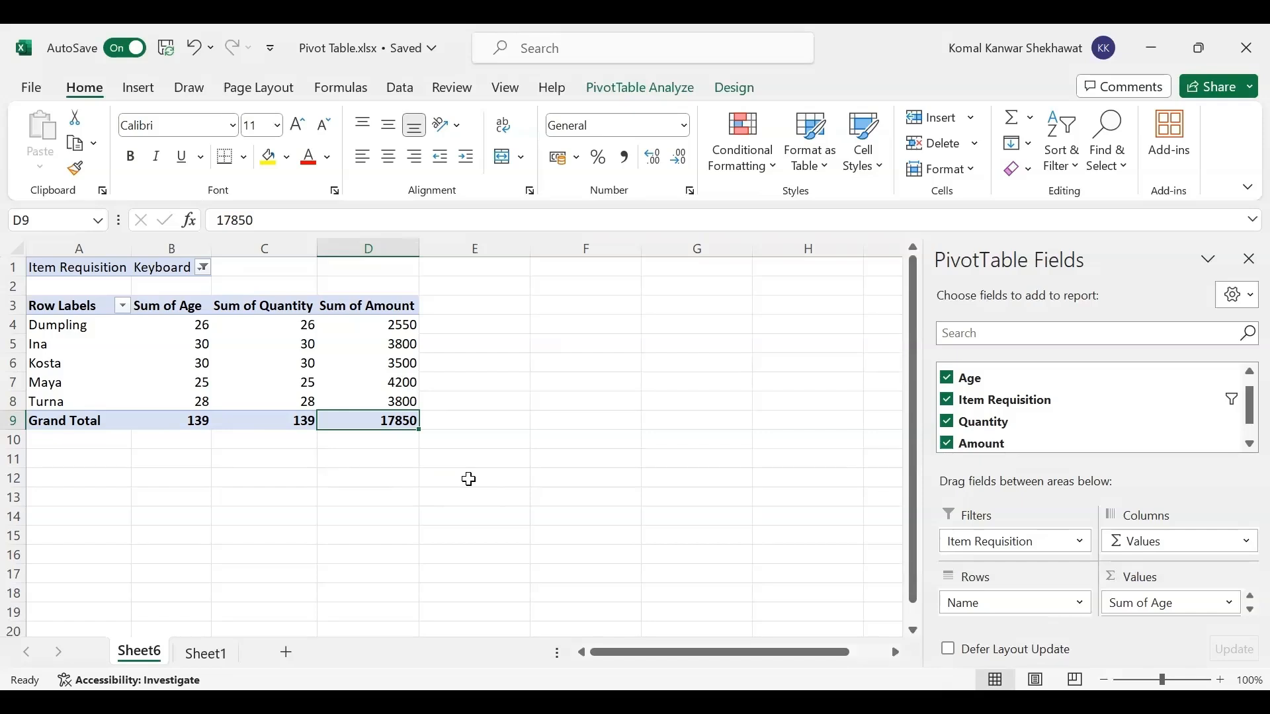
pyautogui.click(202, 270)
pyautogui.click(52, 357)
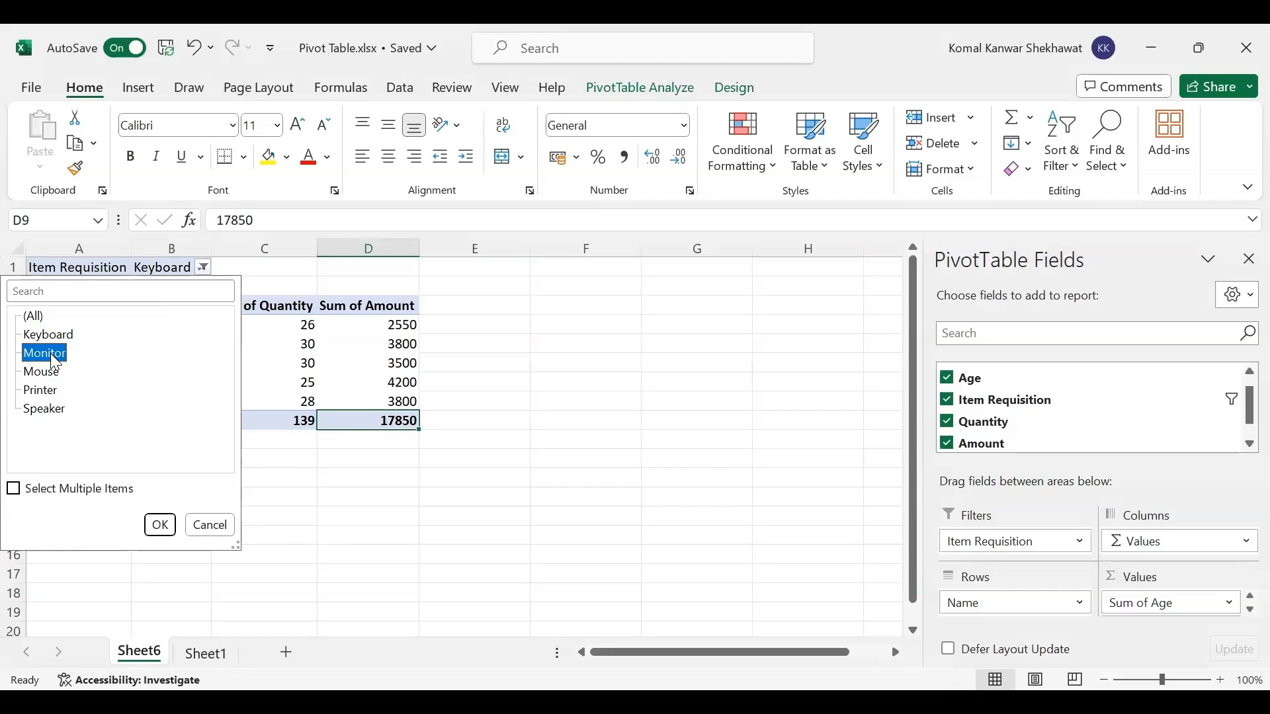
pyautogui.click(160, 527)
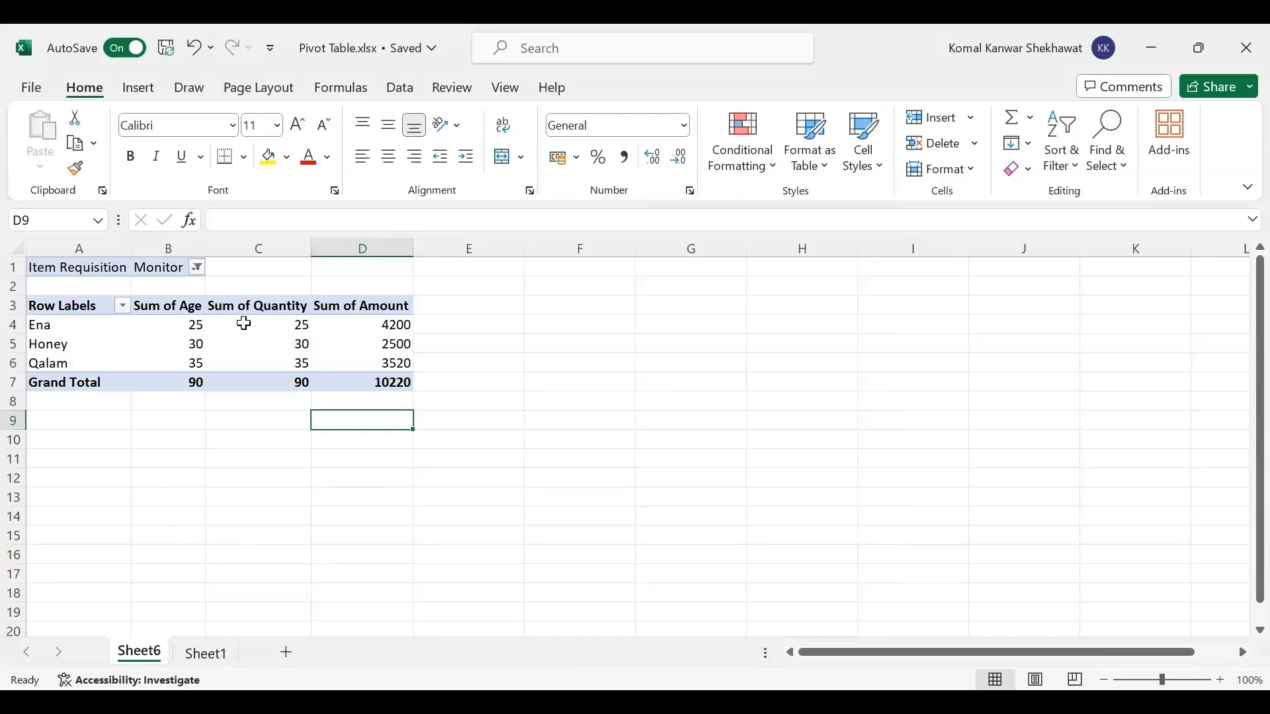
# Examine the Sum of Quantity values and the Sum of Amount Grand Total in the Monitor-filtered PivotTable
pyautogui.click(297, 325)
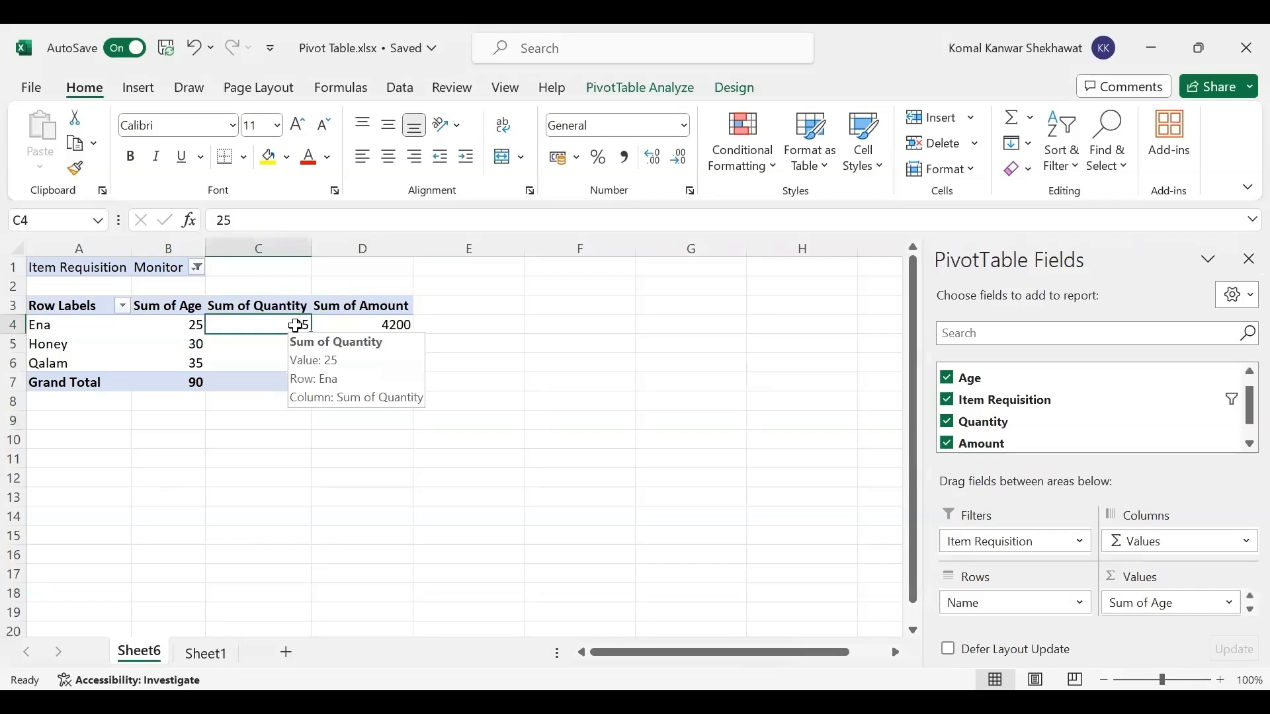
pyautogui.press('Down')
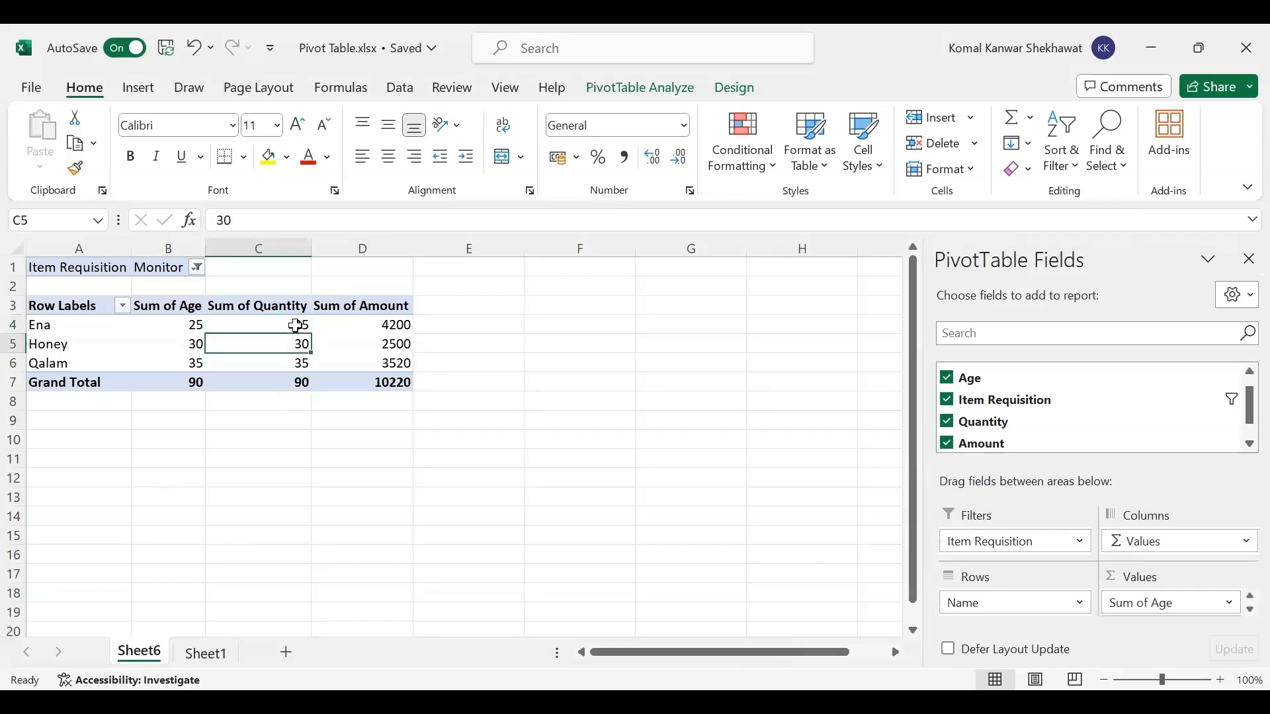
pyautogui.press('Down')
pyautogui.press('Down')
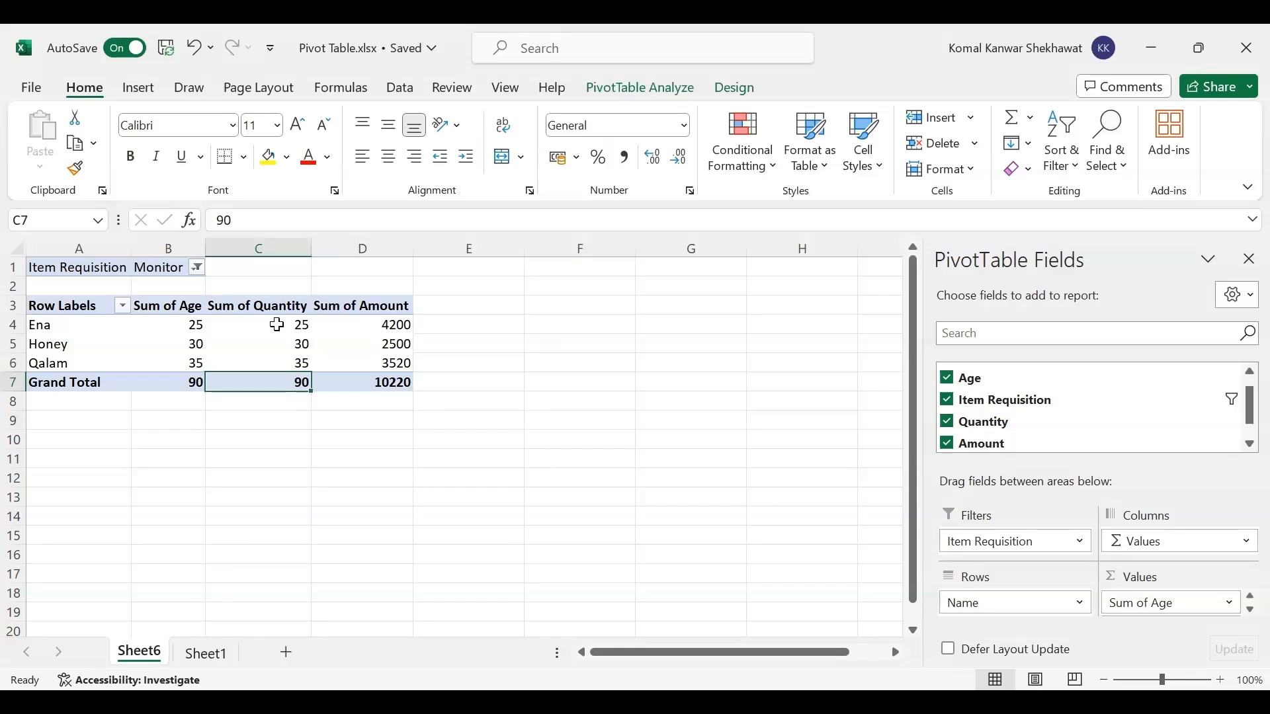
pyautogui.click(268, 345)
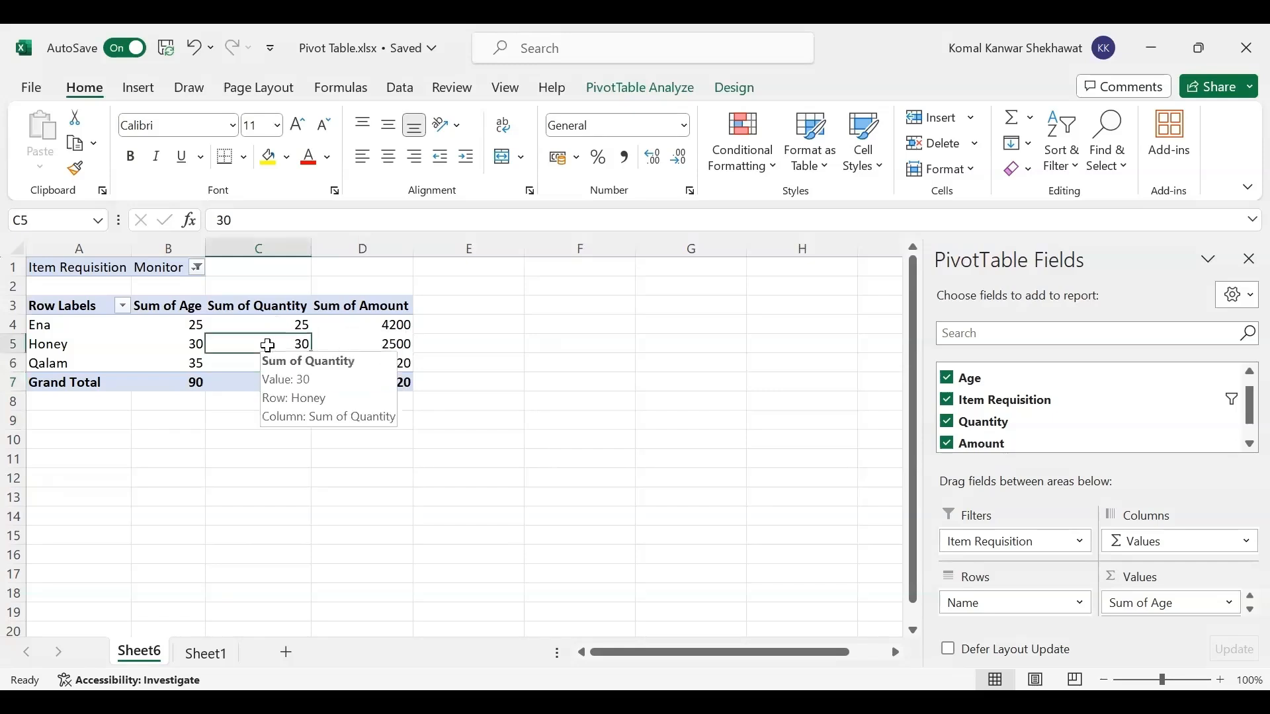
pyautogui.click(261, 360)
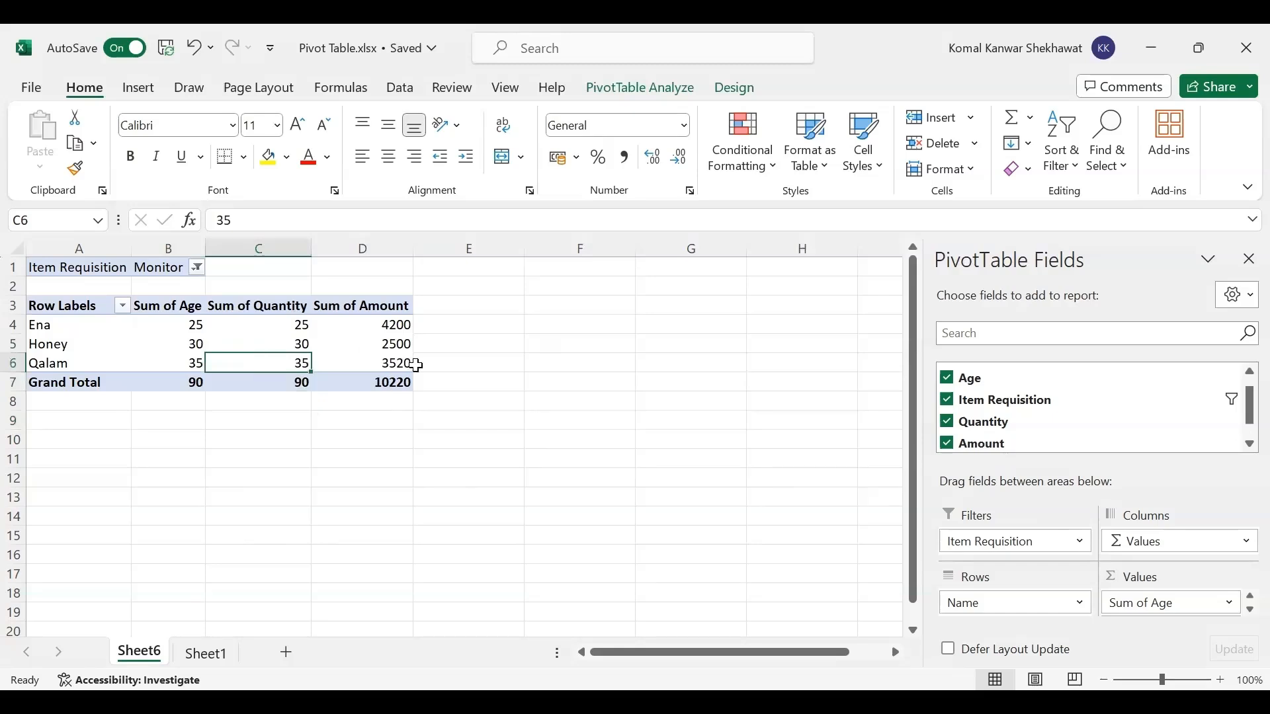
pyautogui.click(397, 380)
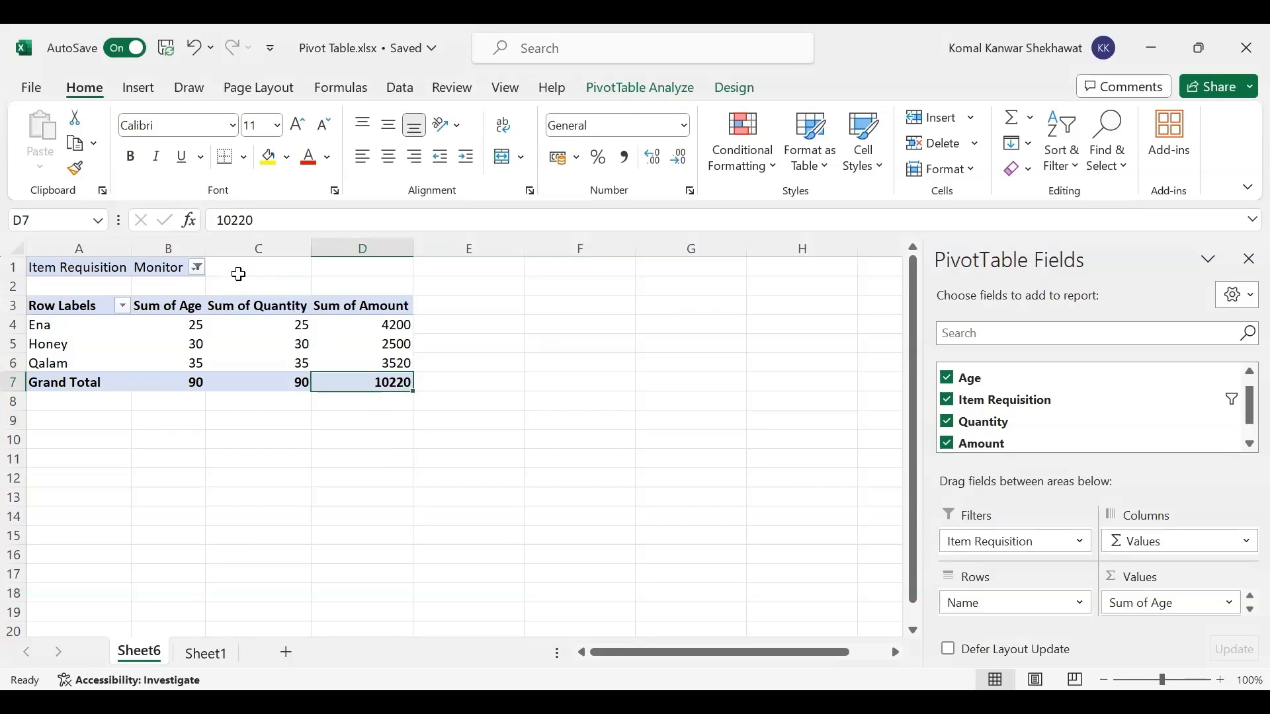
# Switch the Item Requisition report filter to Mouse
pyautogui.click(197, 267)
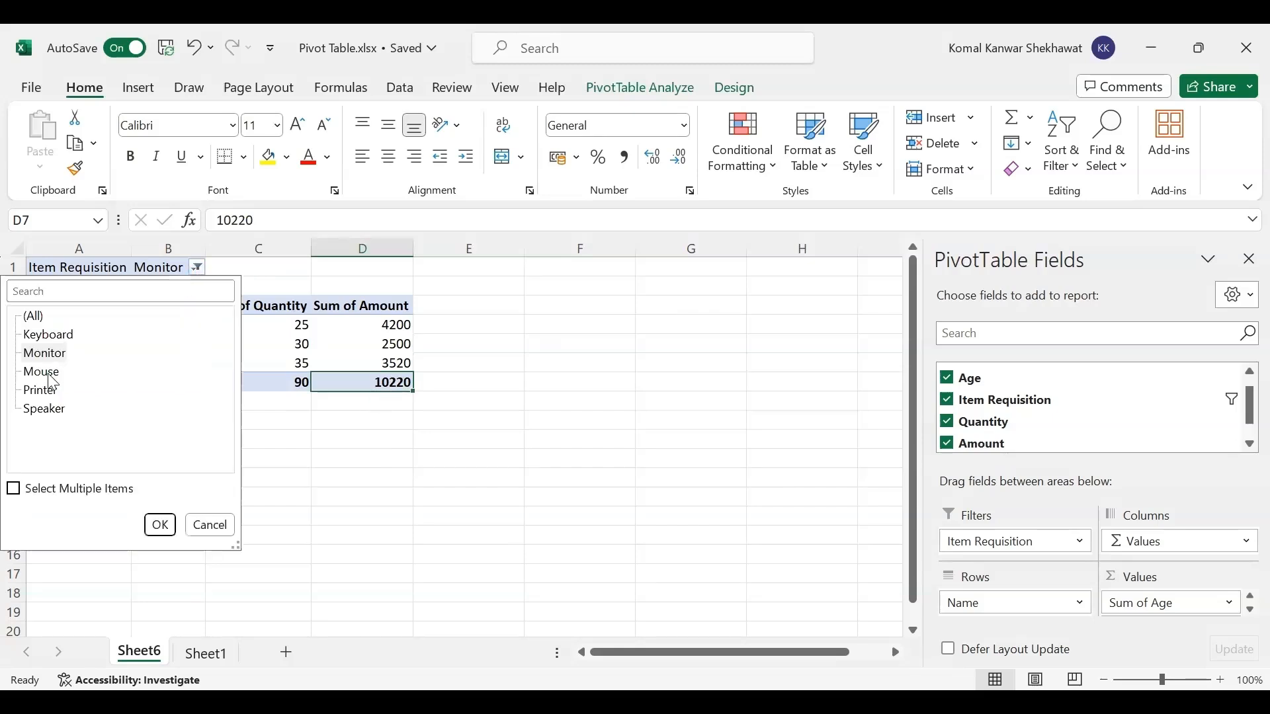
pyautogui.click(41, 372)
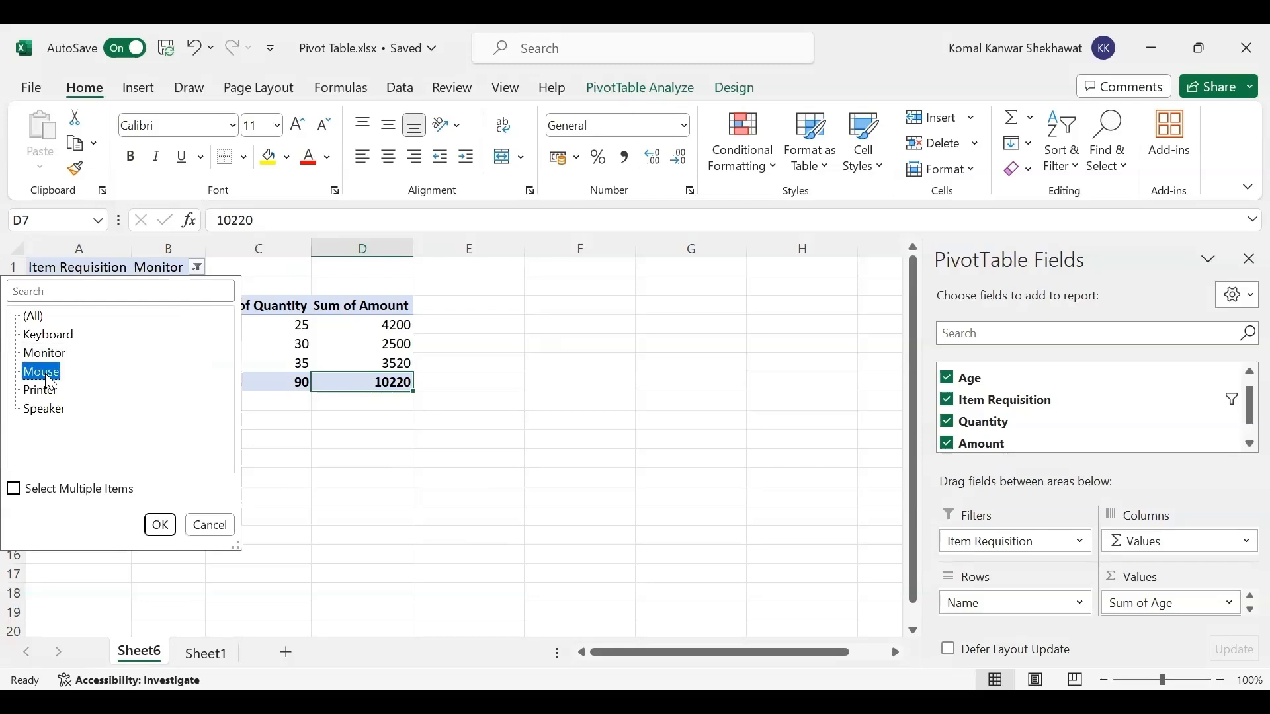
pyautogui.click(152, 525)
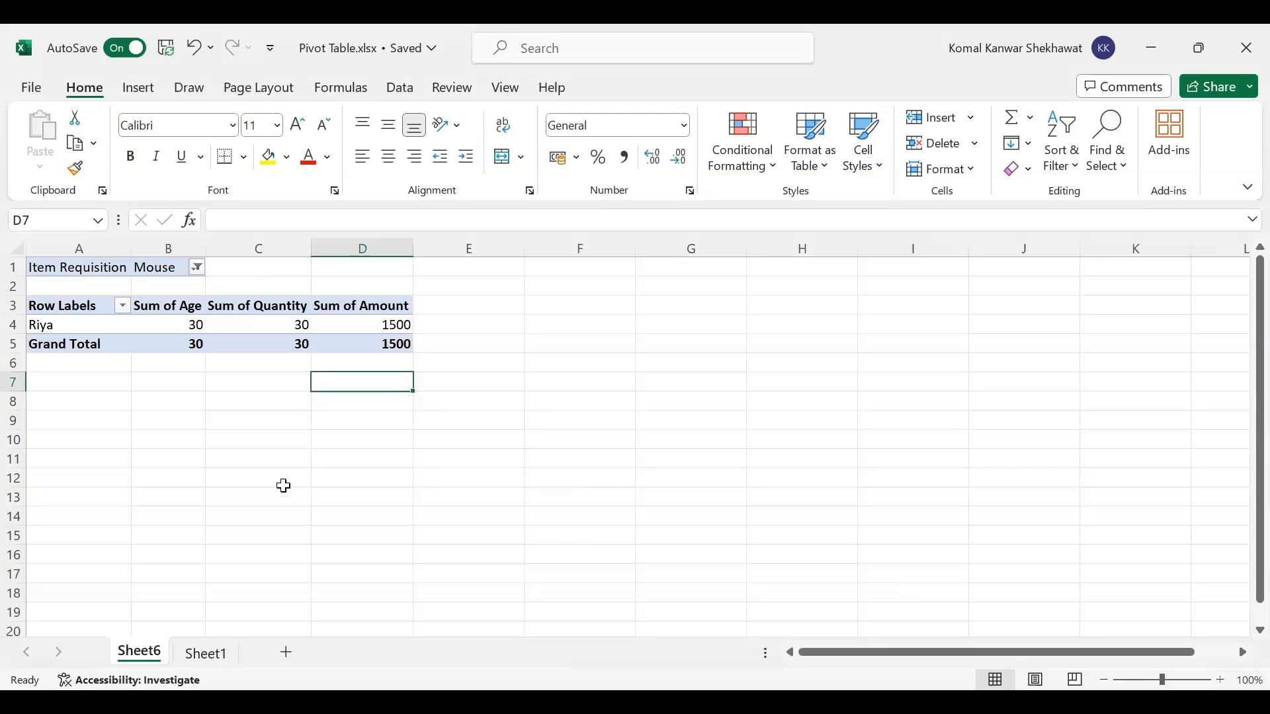
# Set the Item Requisition report filter back to (All)
pyautogui.click(197, 268)
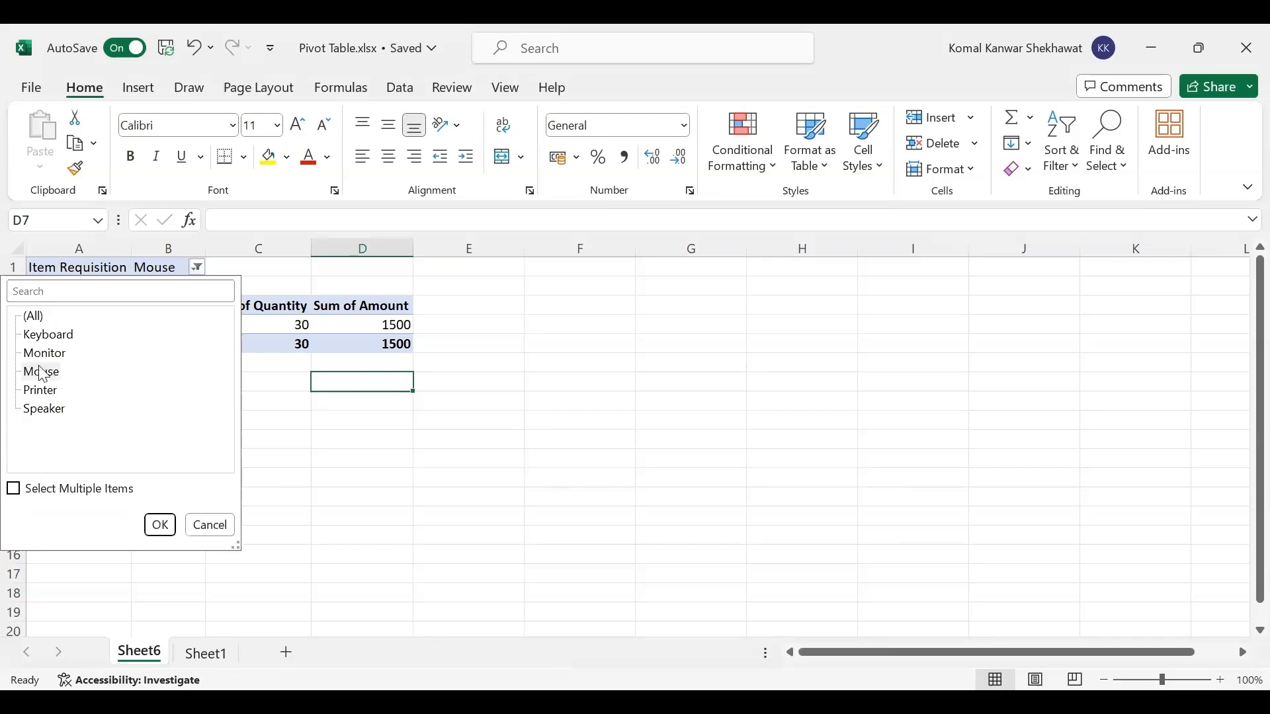
pyautogui.click(36, 318)
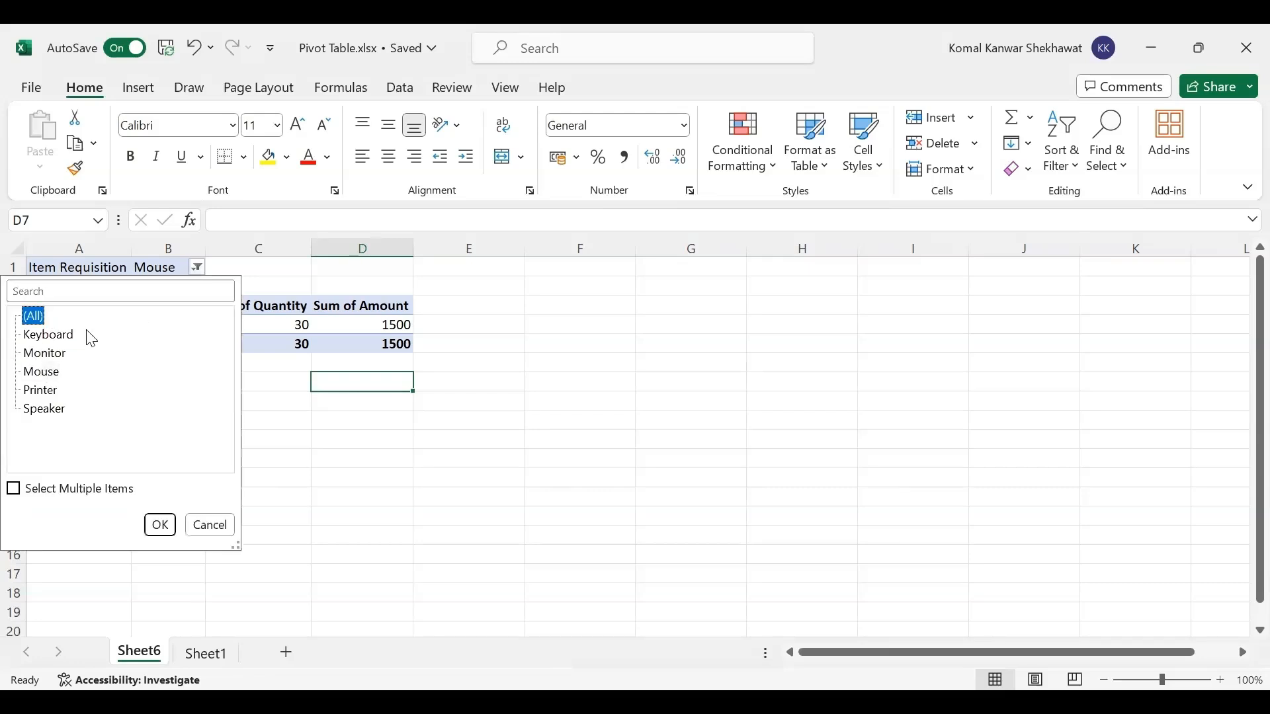
pyautogui.click(158, 525)
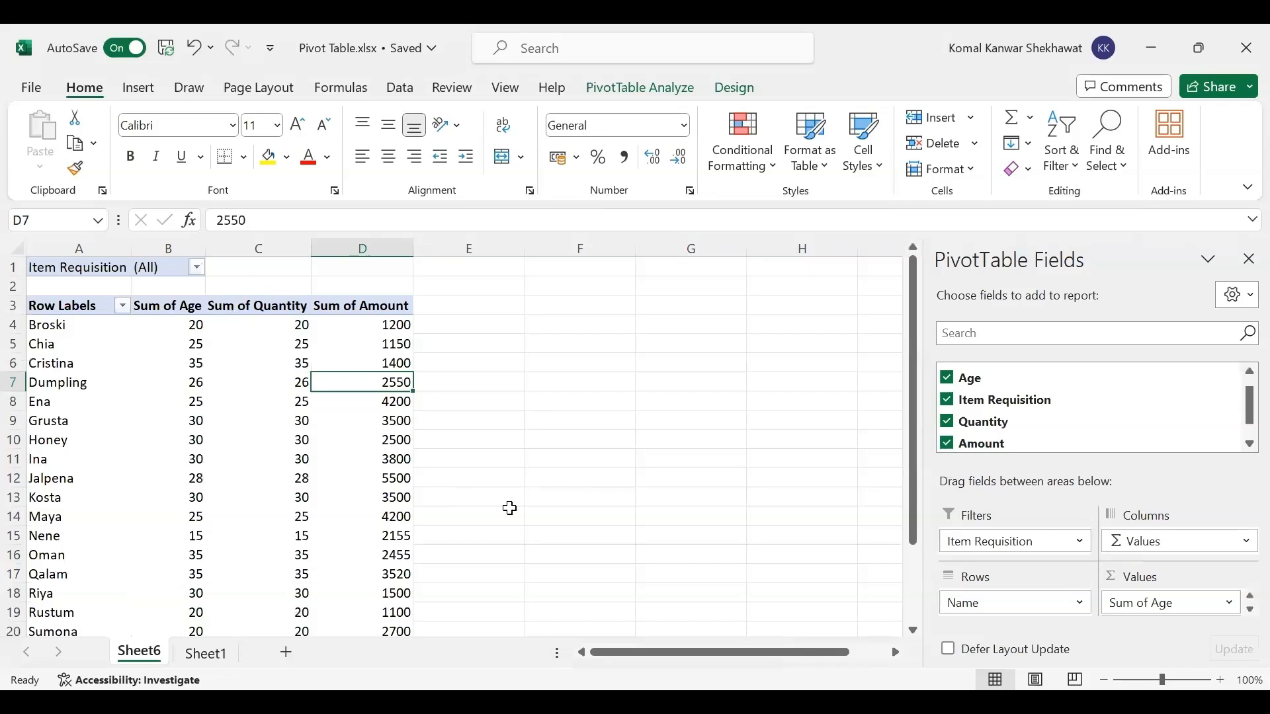
# Examine the Grand Total of Age, Quantity and Amount in the unfiltered PivotTable
pyautogui.scroll(-3, 510, 509)
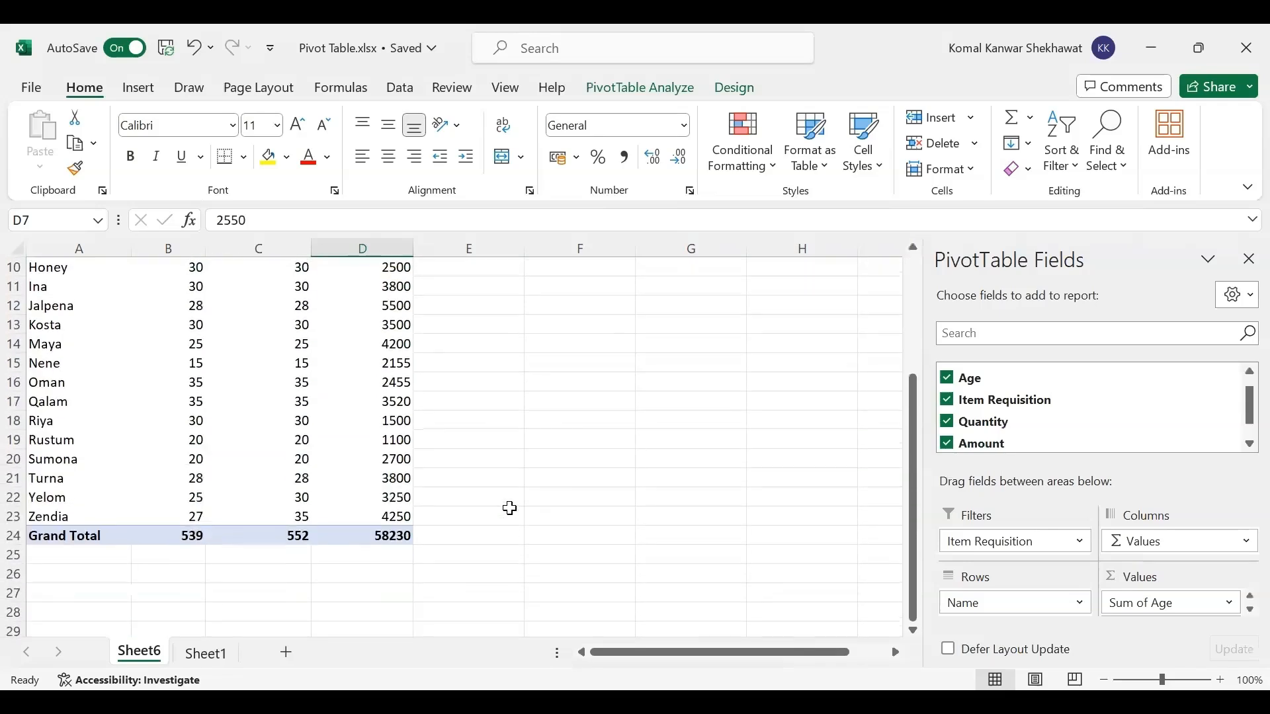
pyautogui.click(185, 539)
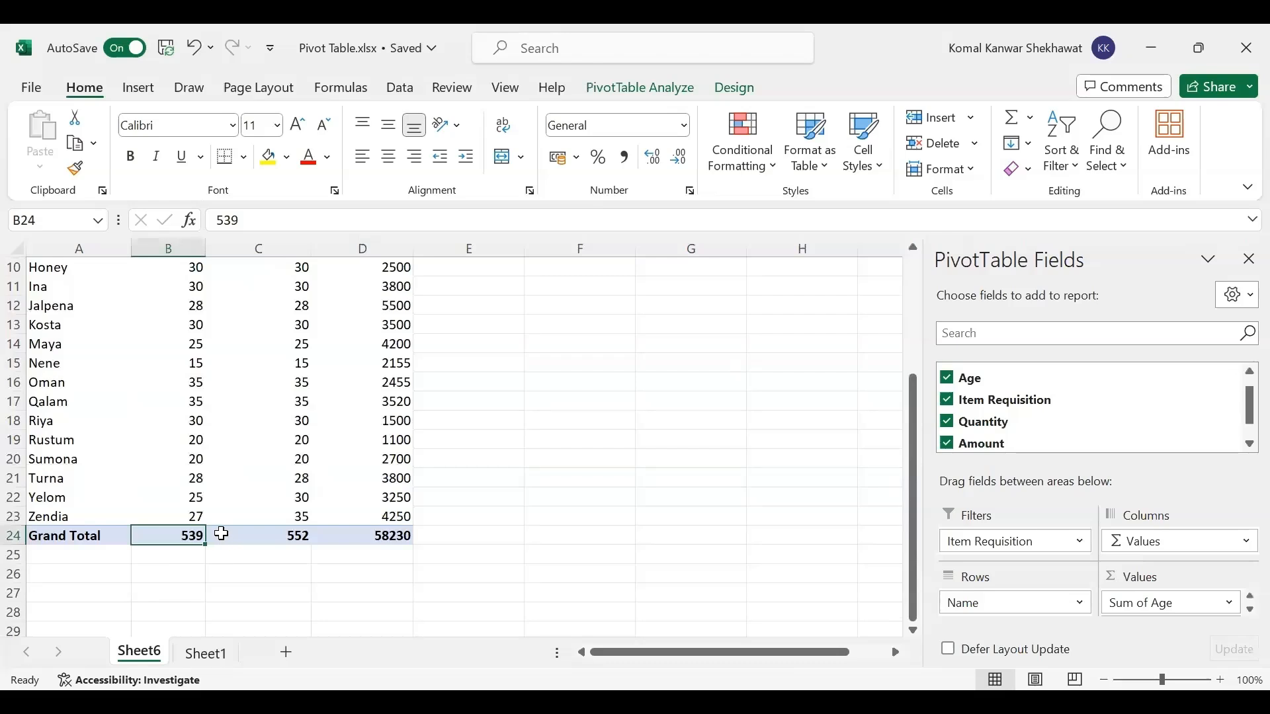
pyautogui.moveTo(221, 533)
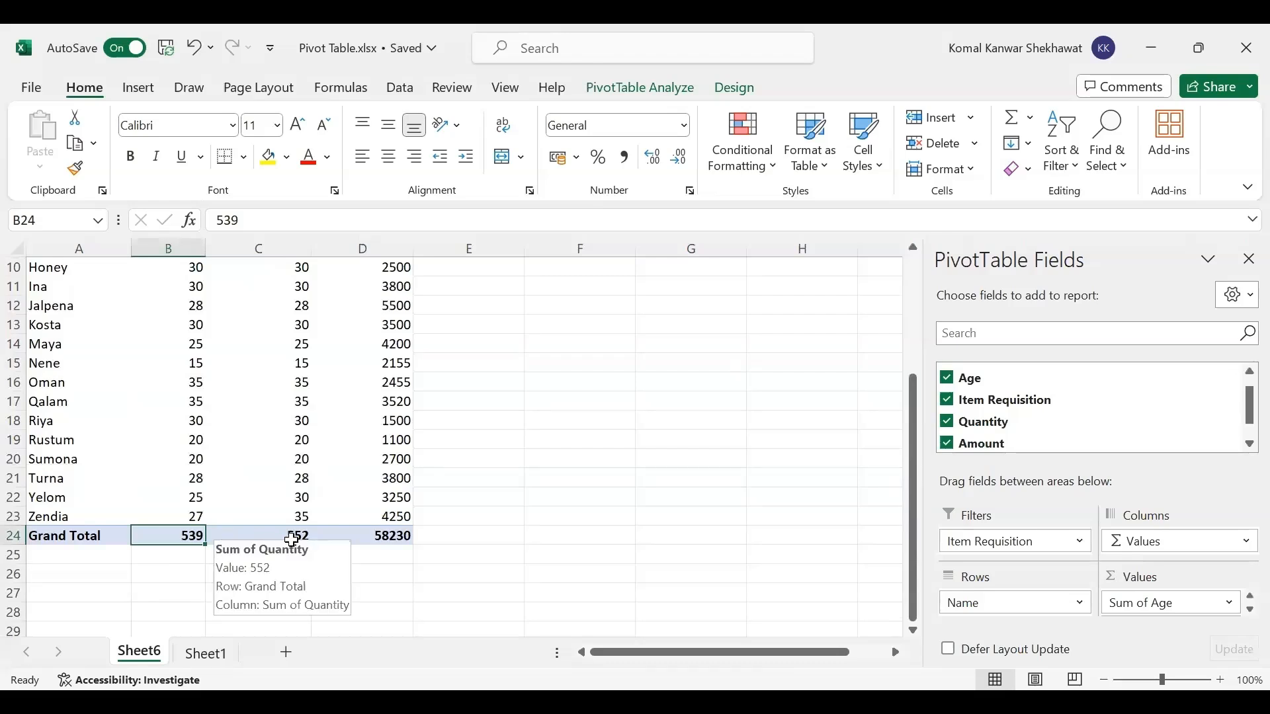
pyautogui.click(292, 536)
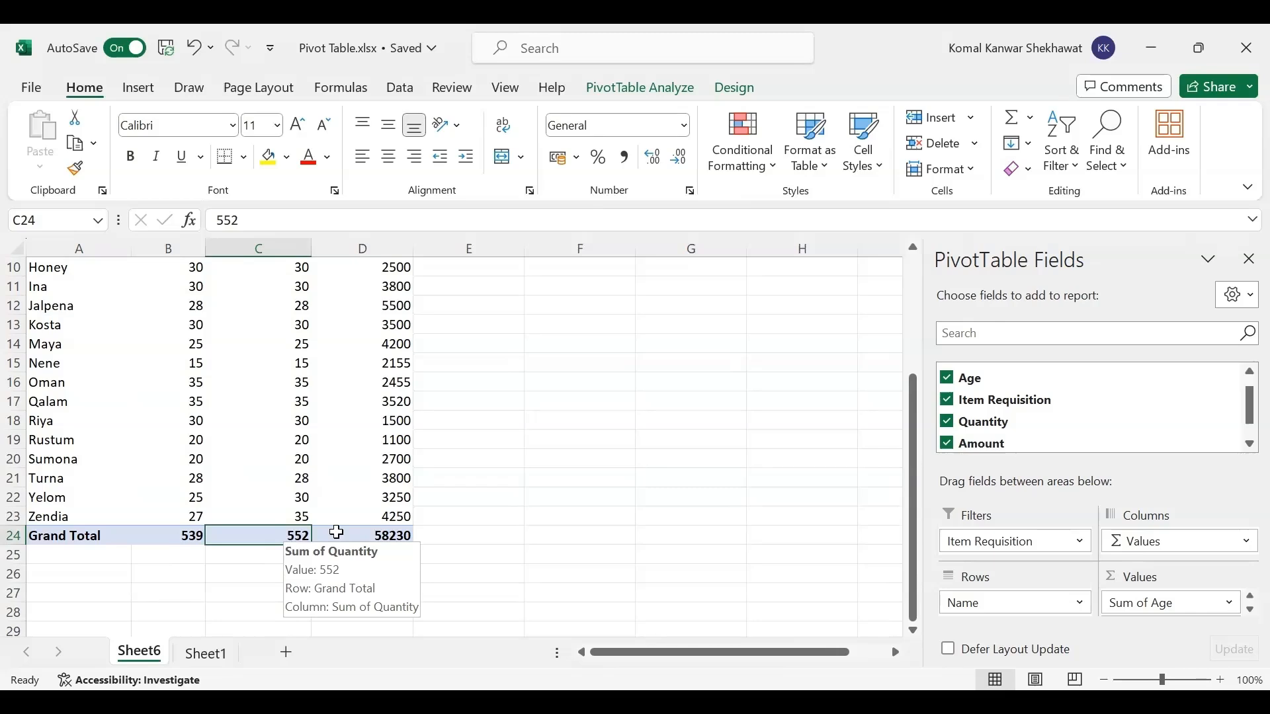
pyautogui.click(392, 536)
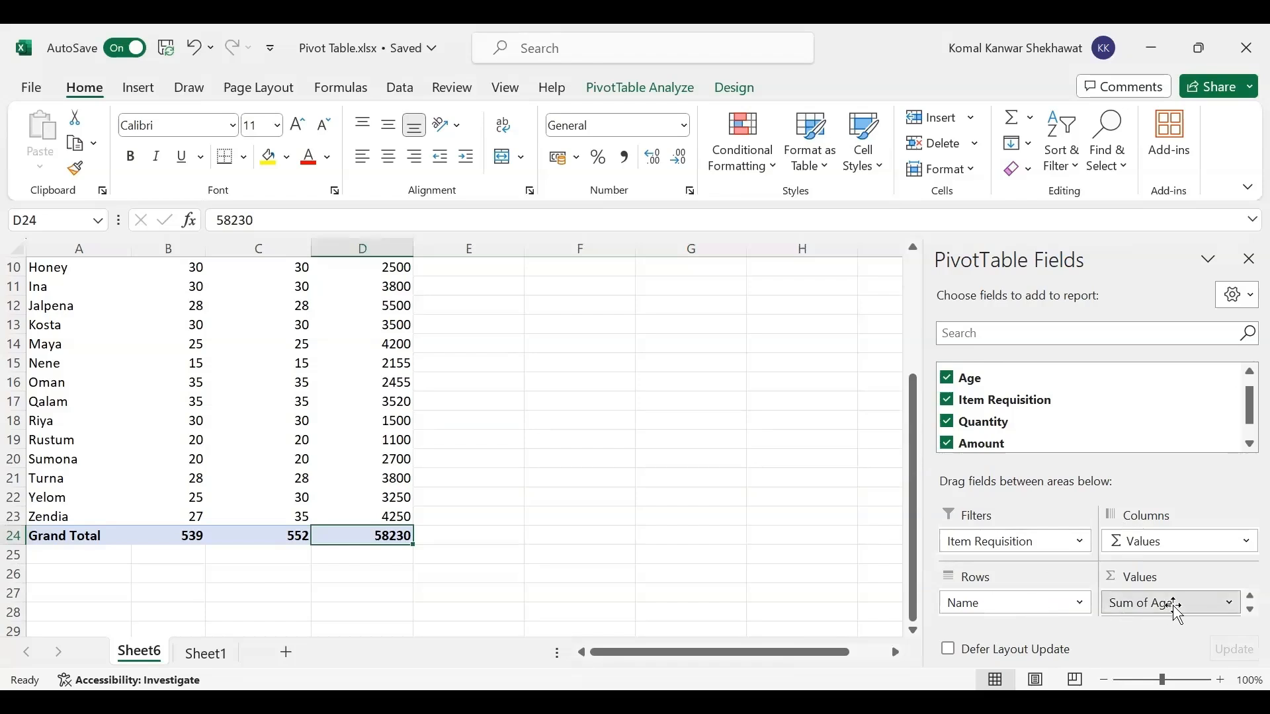
# Add the Quantity field a second time to the PivotTable's Values area, directly after Sum of Age
pyautogui.click(1172, 604)
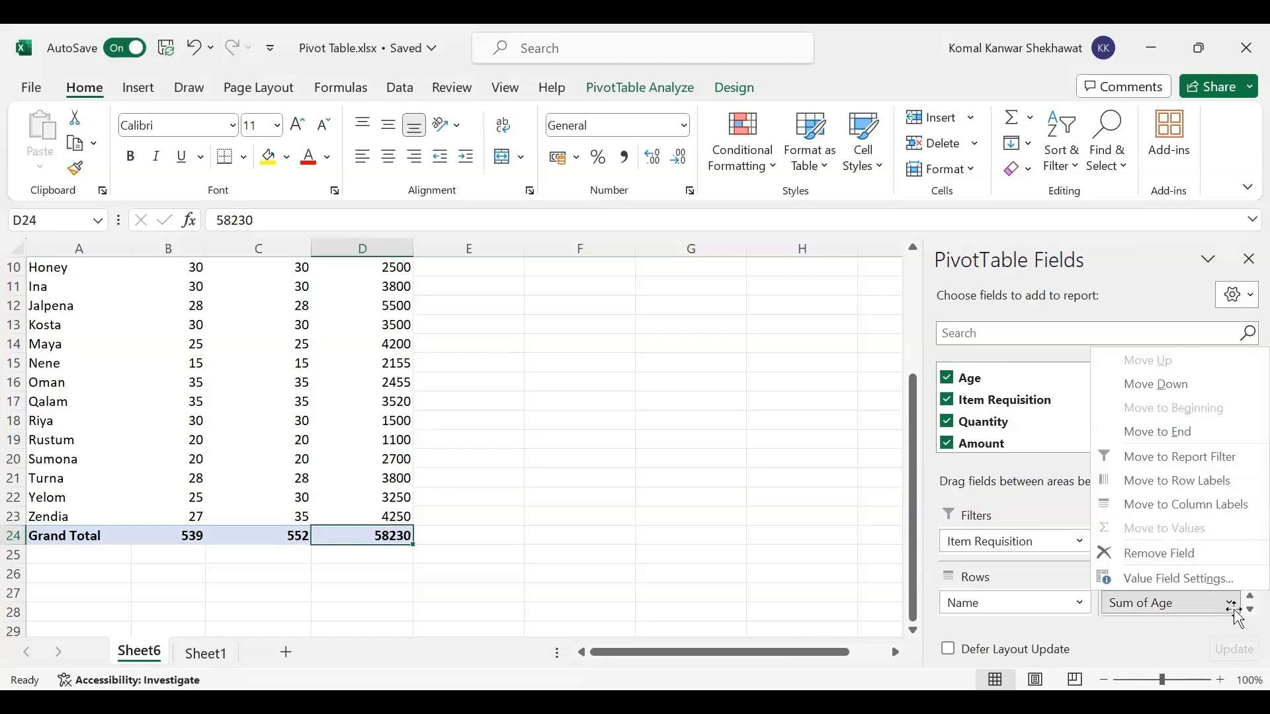
pyautogui.click(1230, 603)
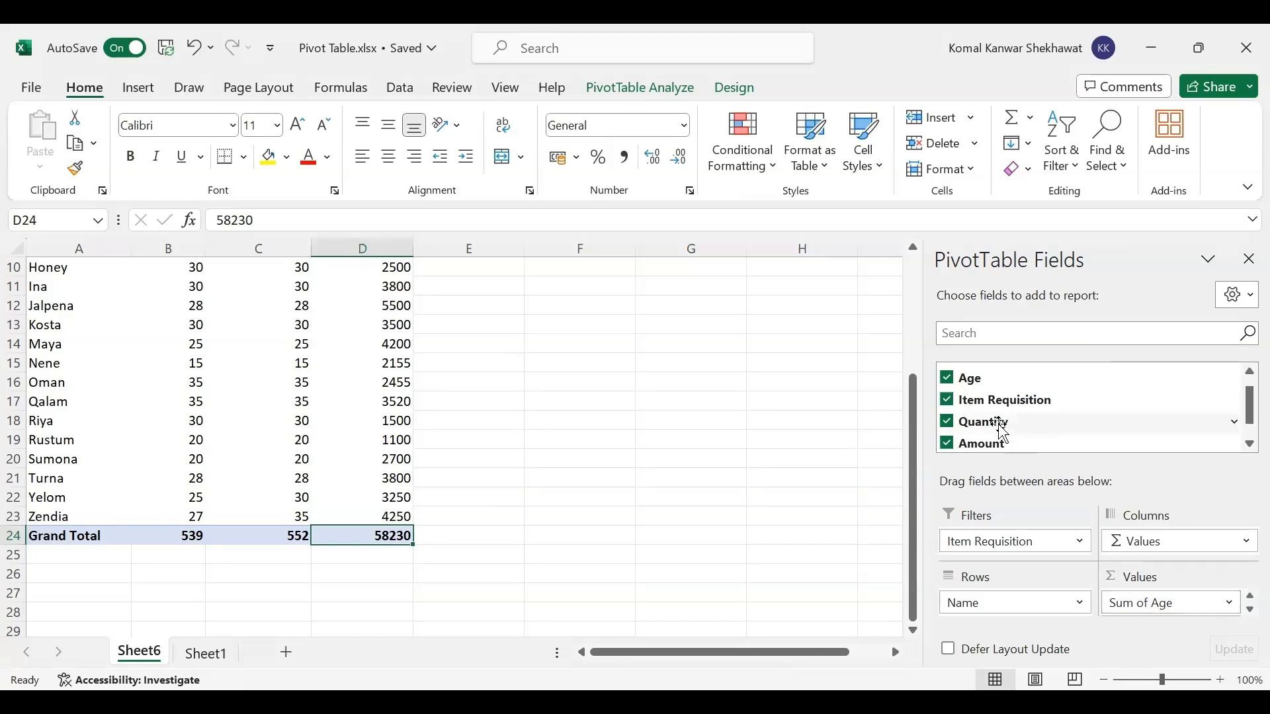
pyautogui.moveTo(1004, 433); pyautogui.dragTo(1175, 612)
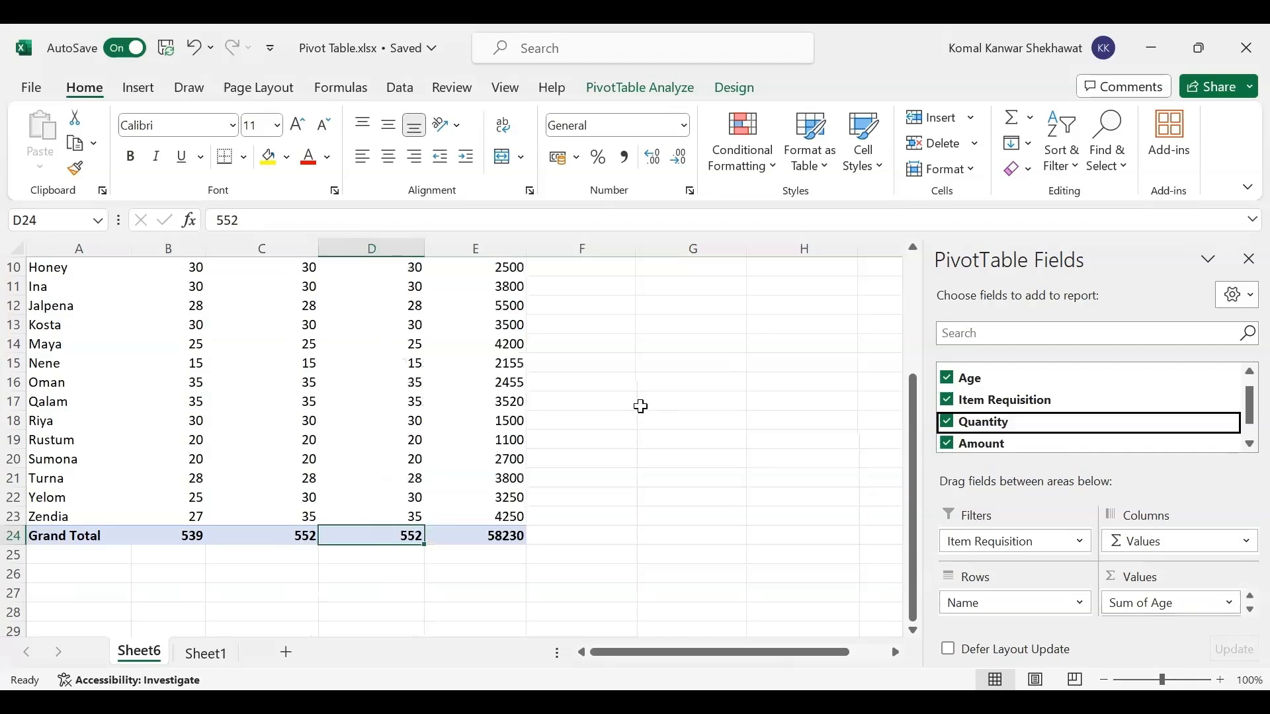
pyautogui.scroll(3, 530, 422)
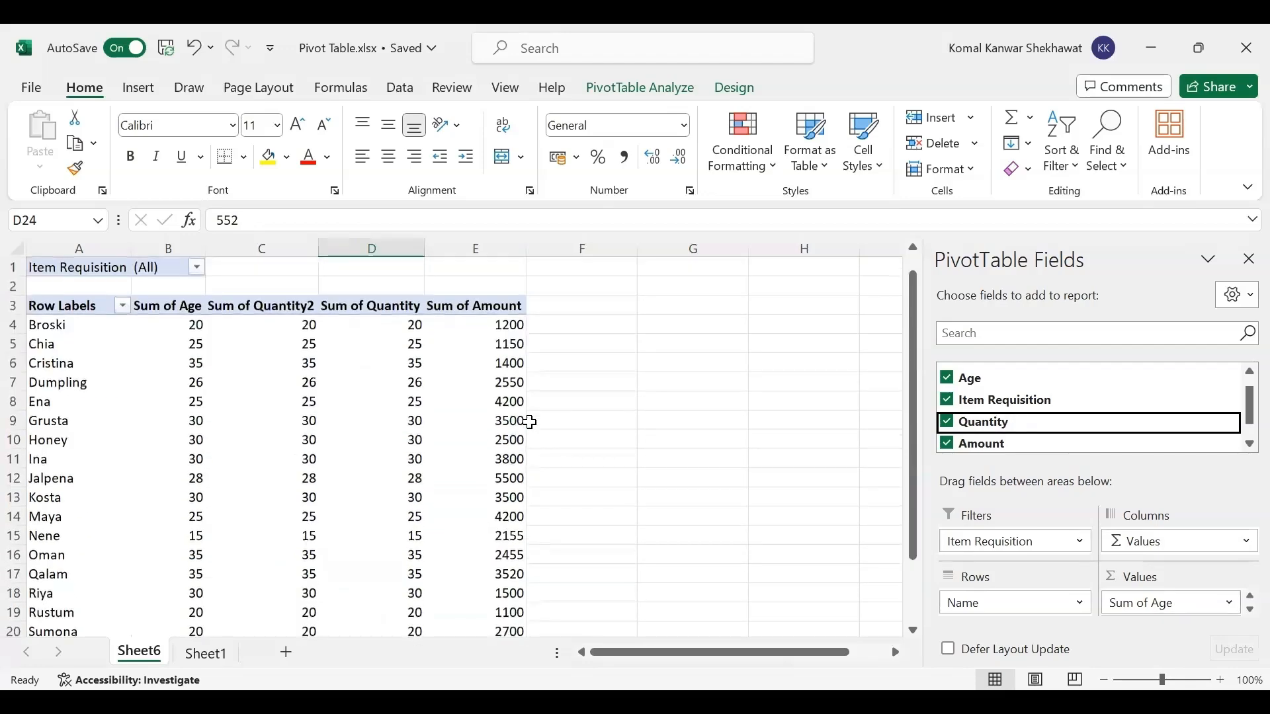